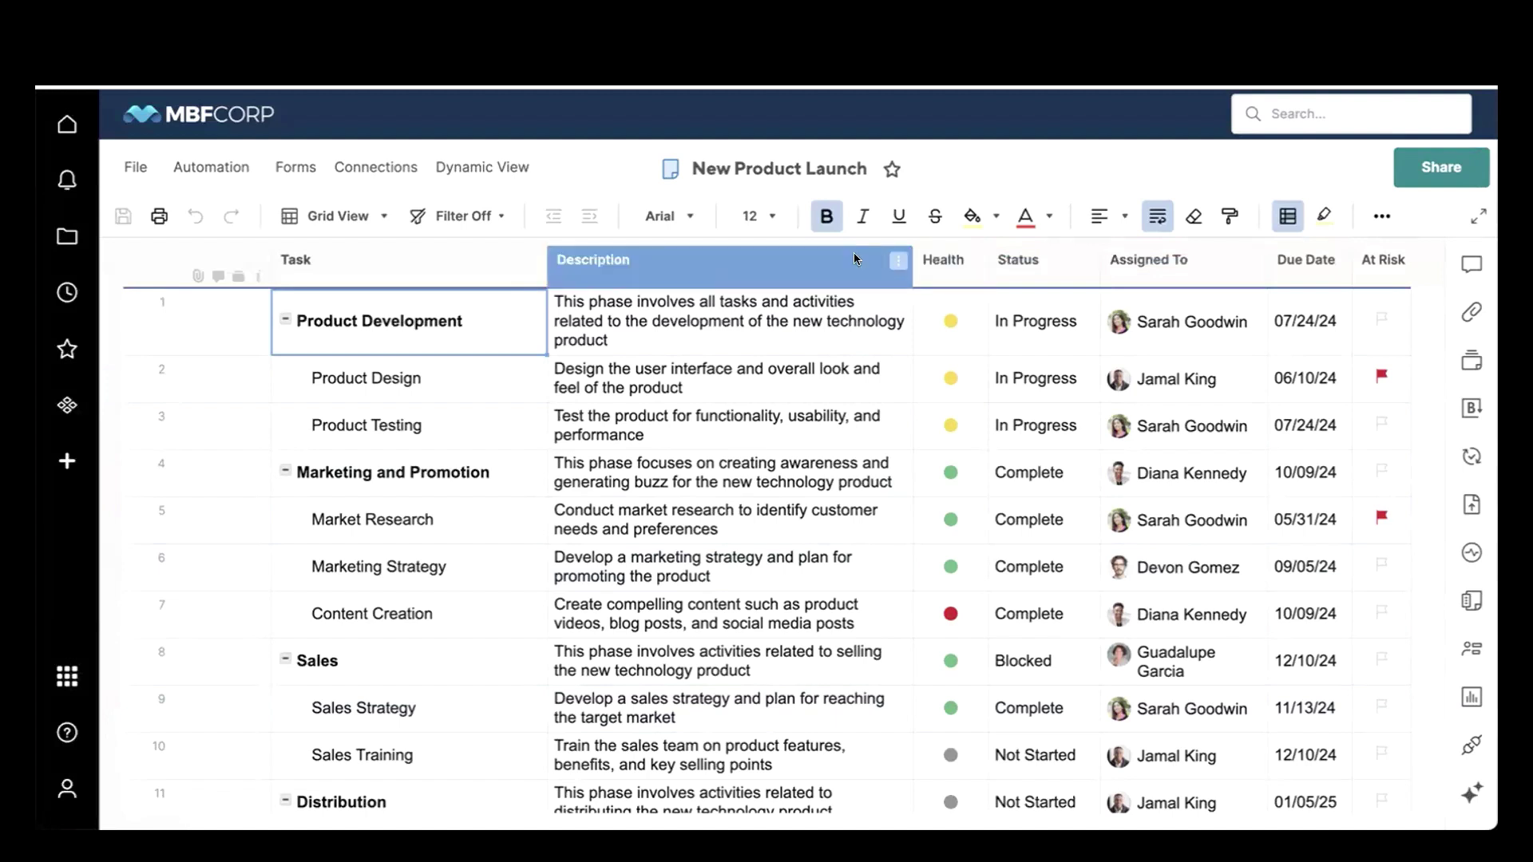
Switch the New Product Launch sheet from Grid View to Board (Preview).
{"action": "left_click", "coordinate": [385, 217]}
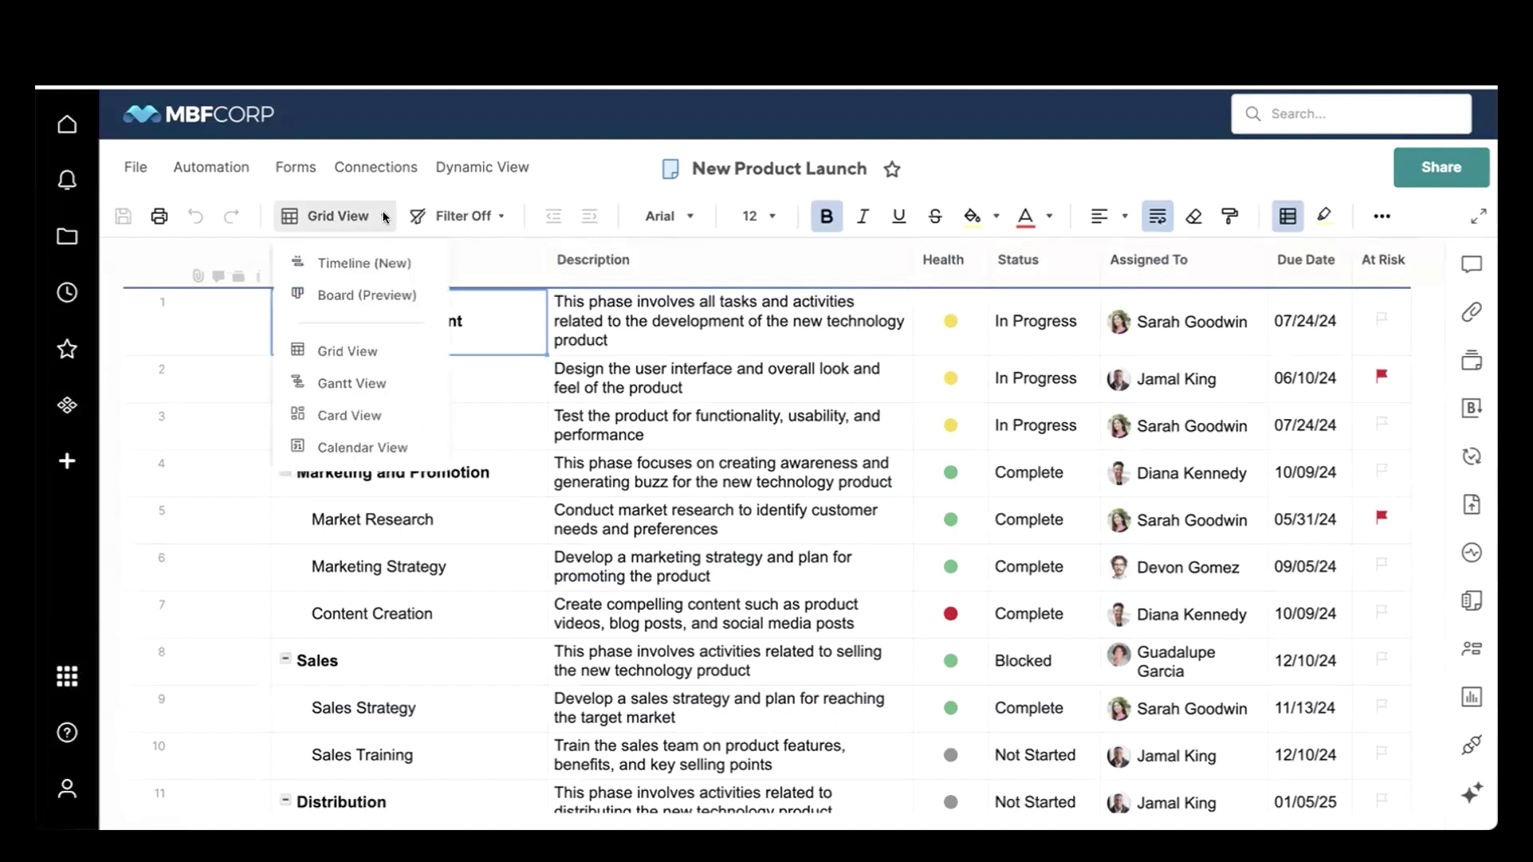
{"action": "left_click", "coordinate": [403, 297]}
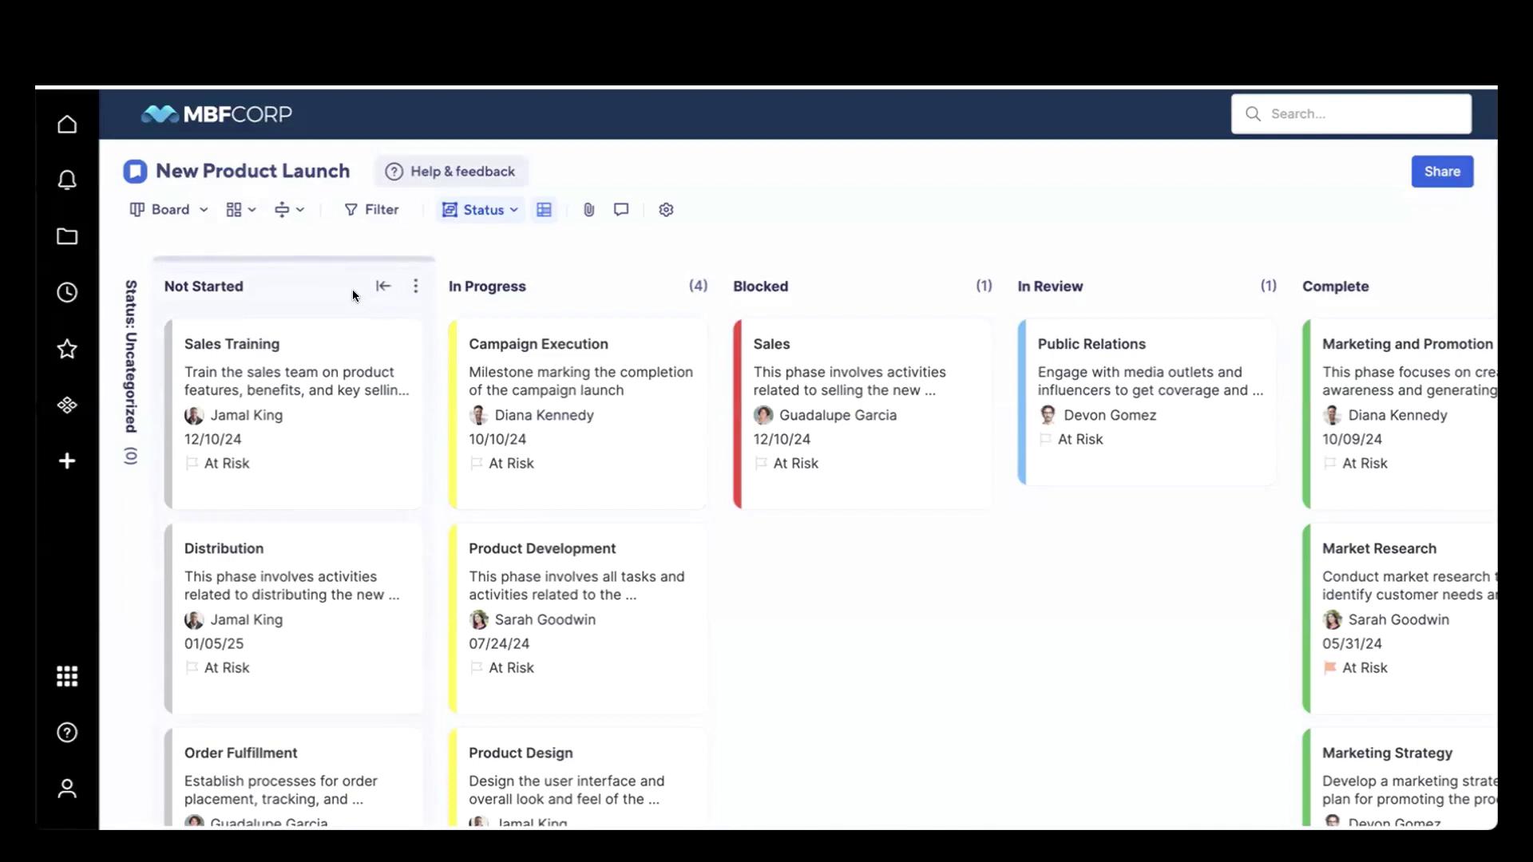
Change the board grouping from Status to Assigned To.
{"action": "left_click", "coordinate": [502, 211]}
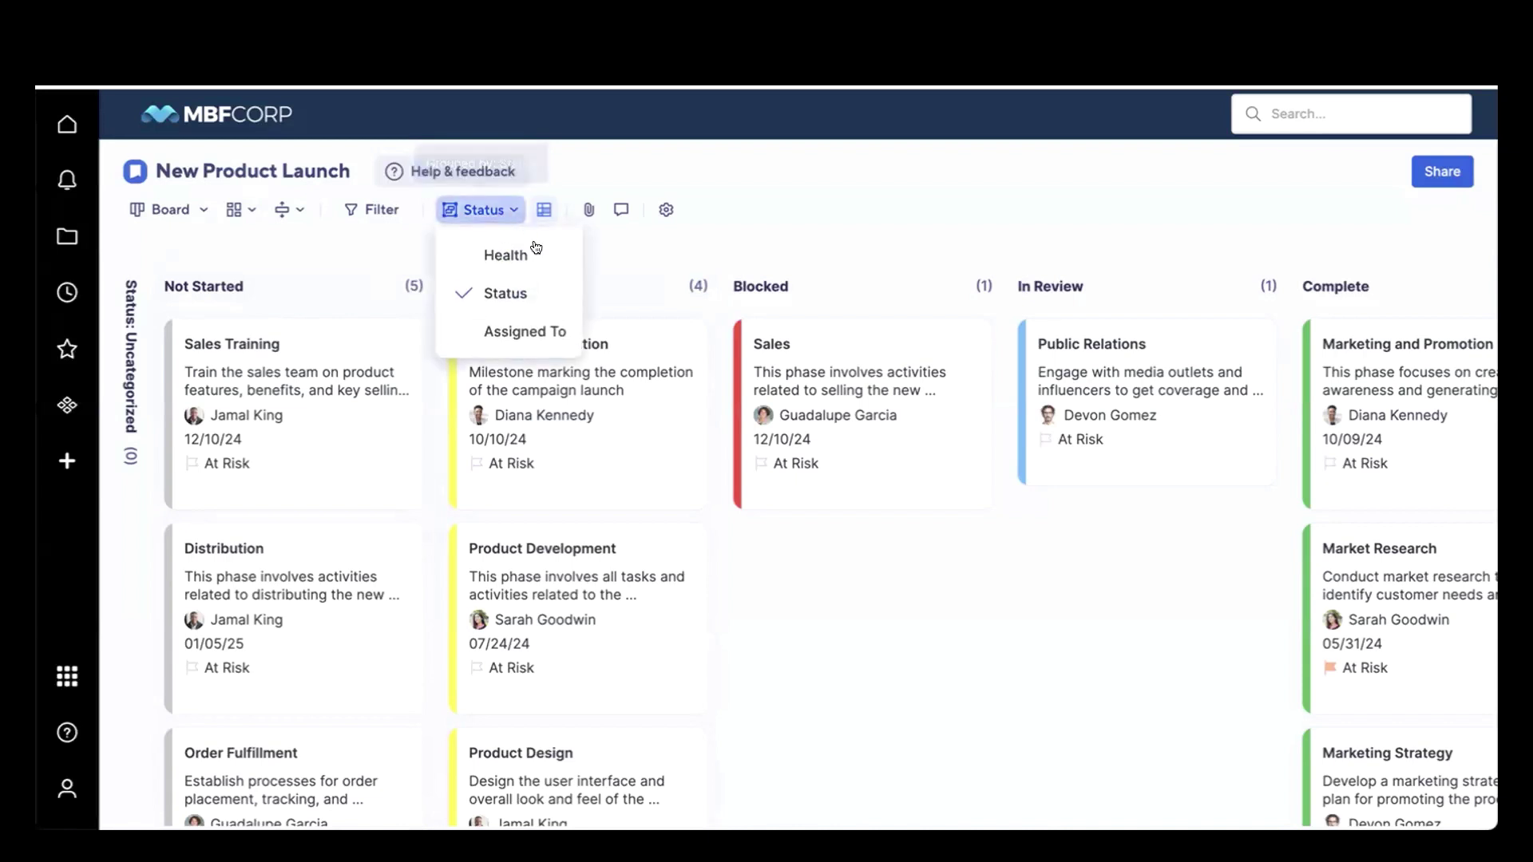
{"action": "left_click", "coordinate": [537, 340]}
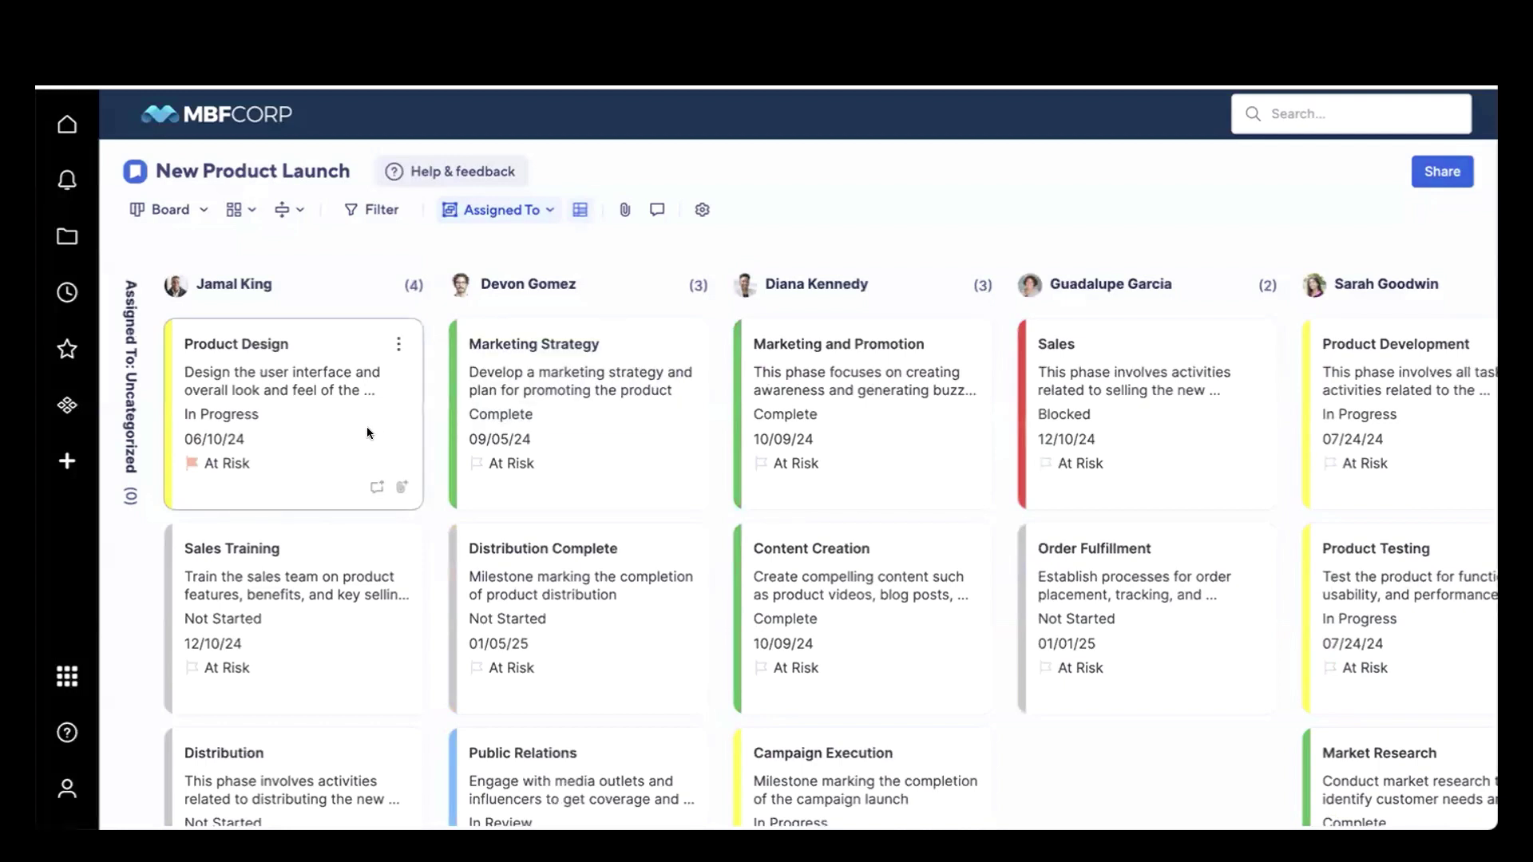
Drag the Customer Support card to the top of the next assignee's column.
{"action": "scroll", "coordinate": [366, 433], "scroll_direction": "down", "scroll_amount": 3}
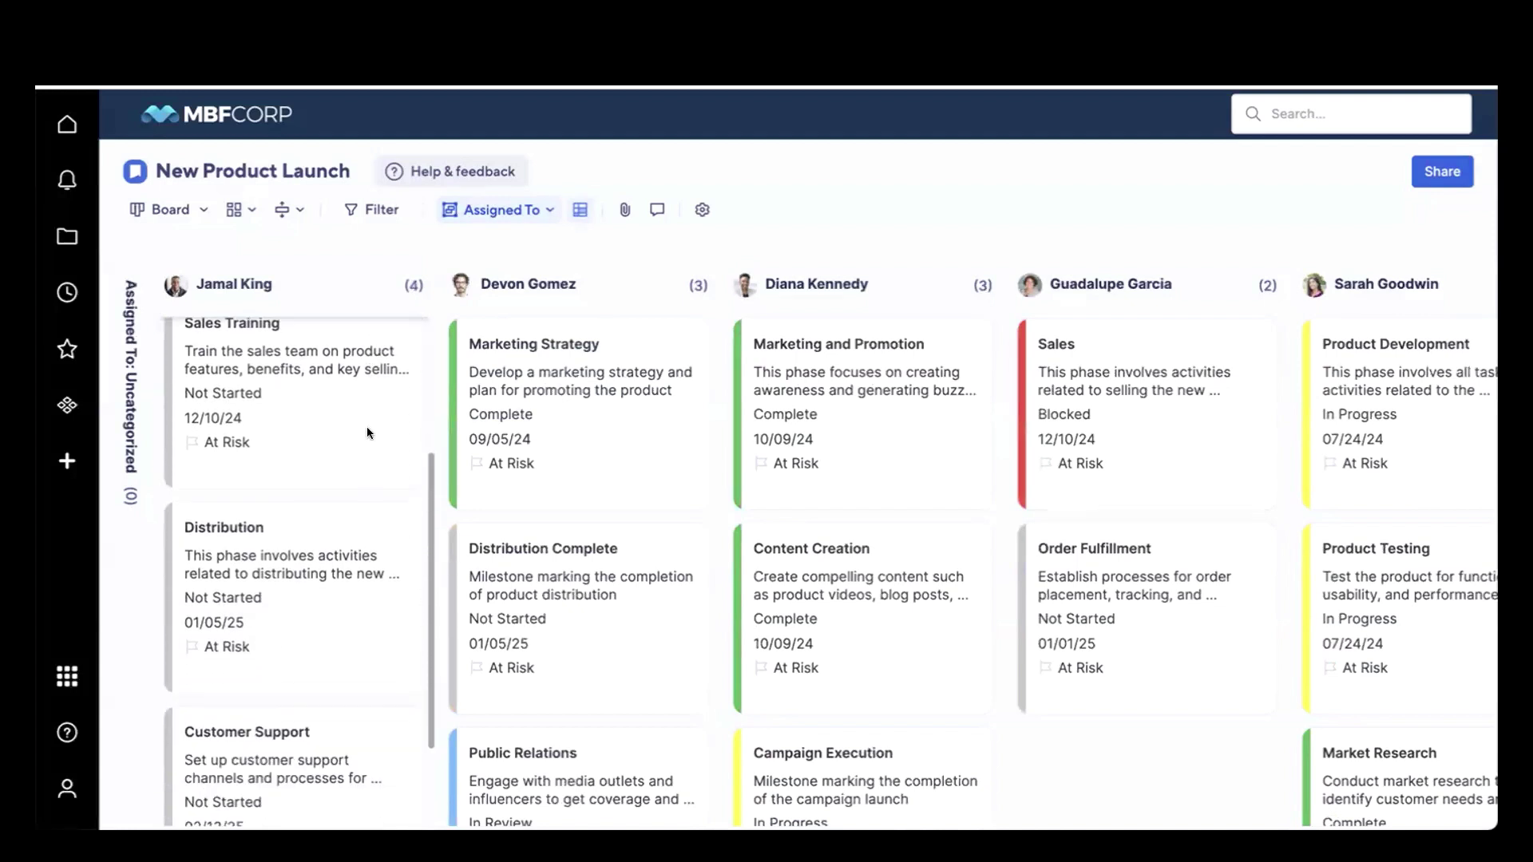
{"action": "scroll", "coordinate": [366, 433], "scroll_direction": "down", "scroll_amount": 1}
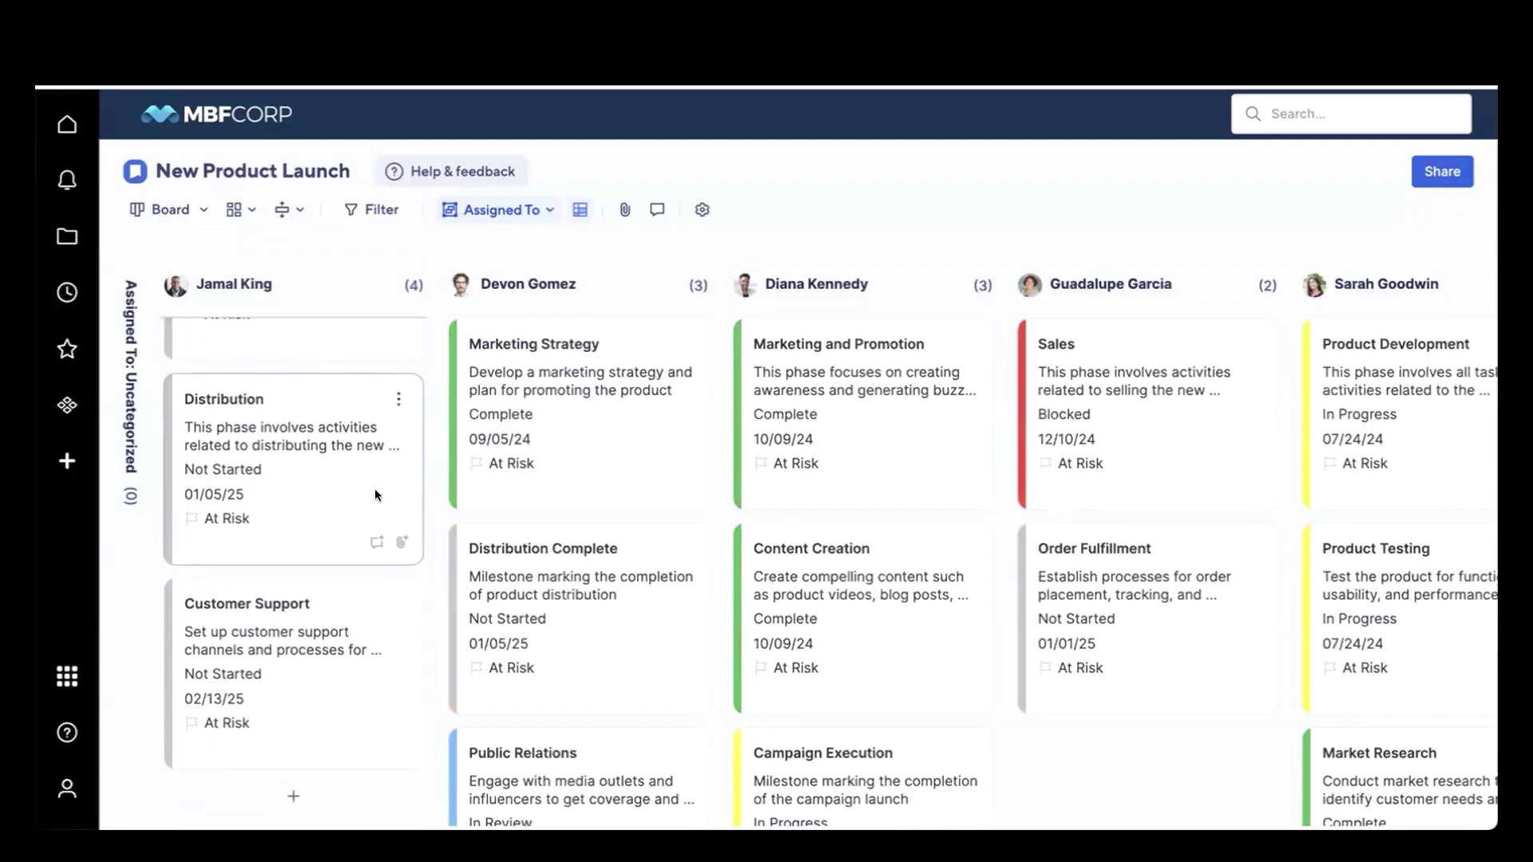
{"action": "left_click", "coordinate": [333, 690]}
{"action": "left_click_drag", "start_coordinate": [342, 677], "coordinate": [559, 345]}
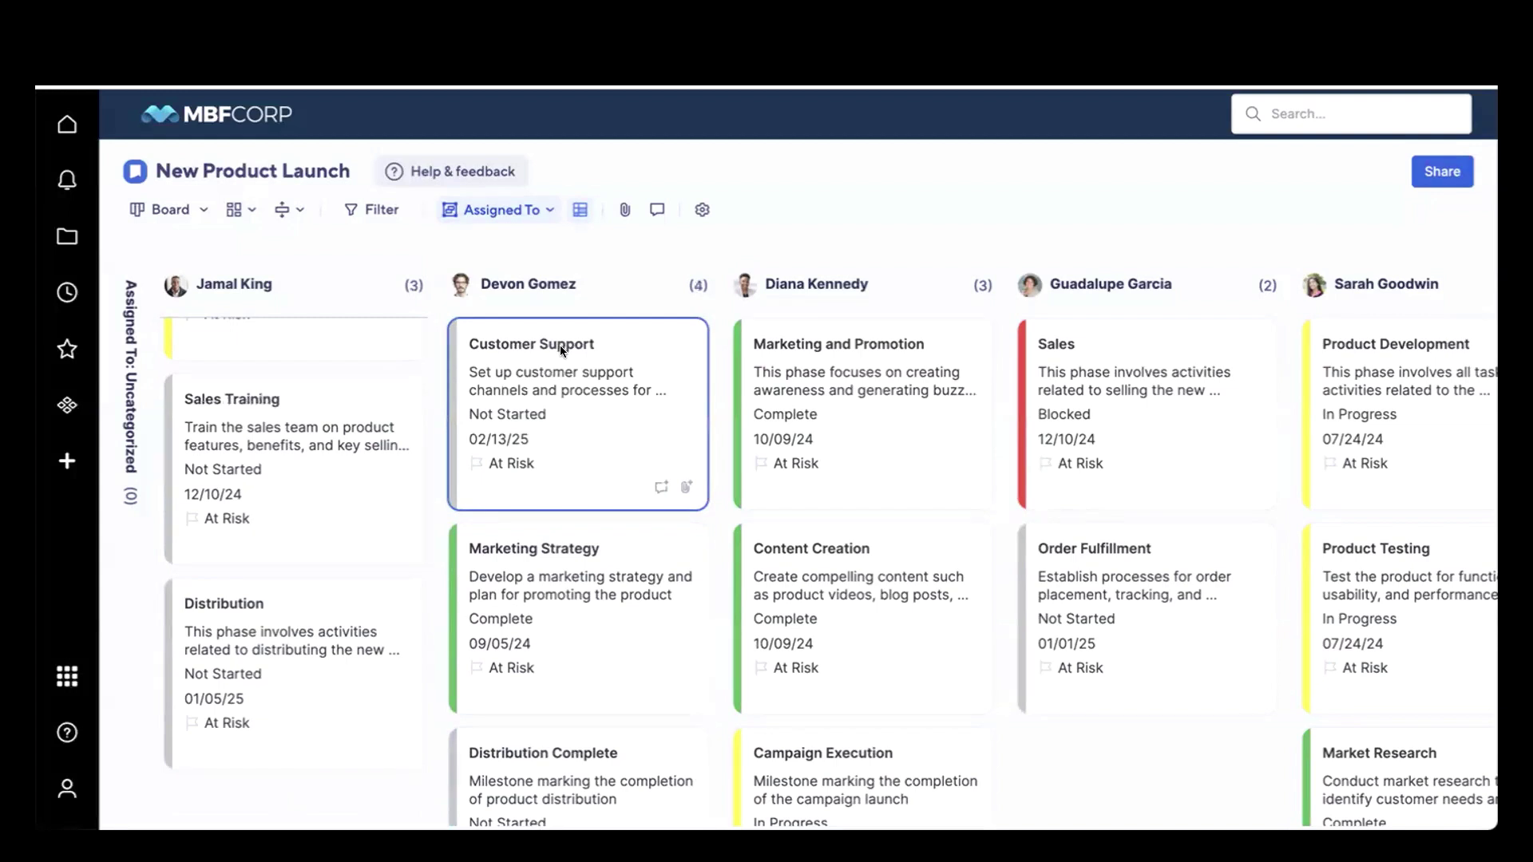
Set the Customer Support task's Status to In Progress in its Details panel.
{"action": "left_click", "coordinate": [591, 418]}
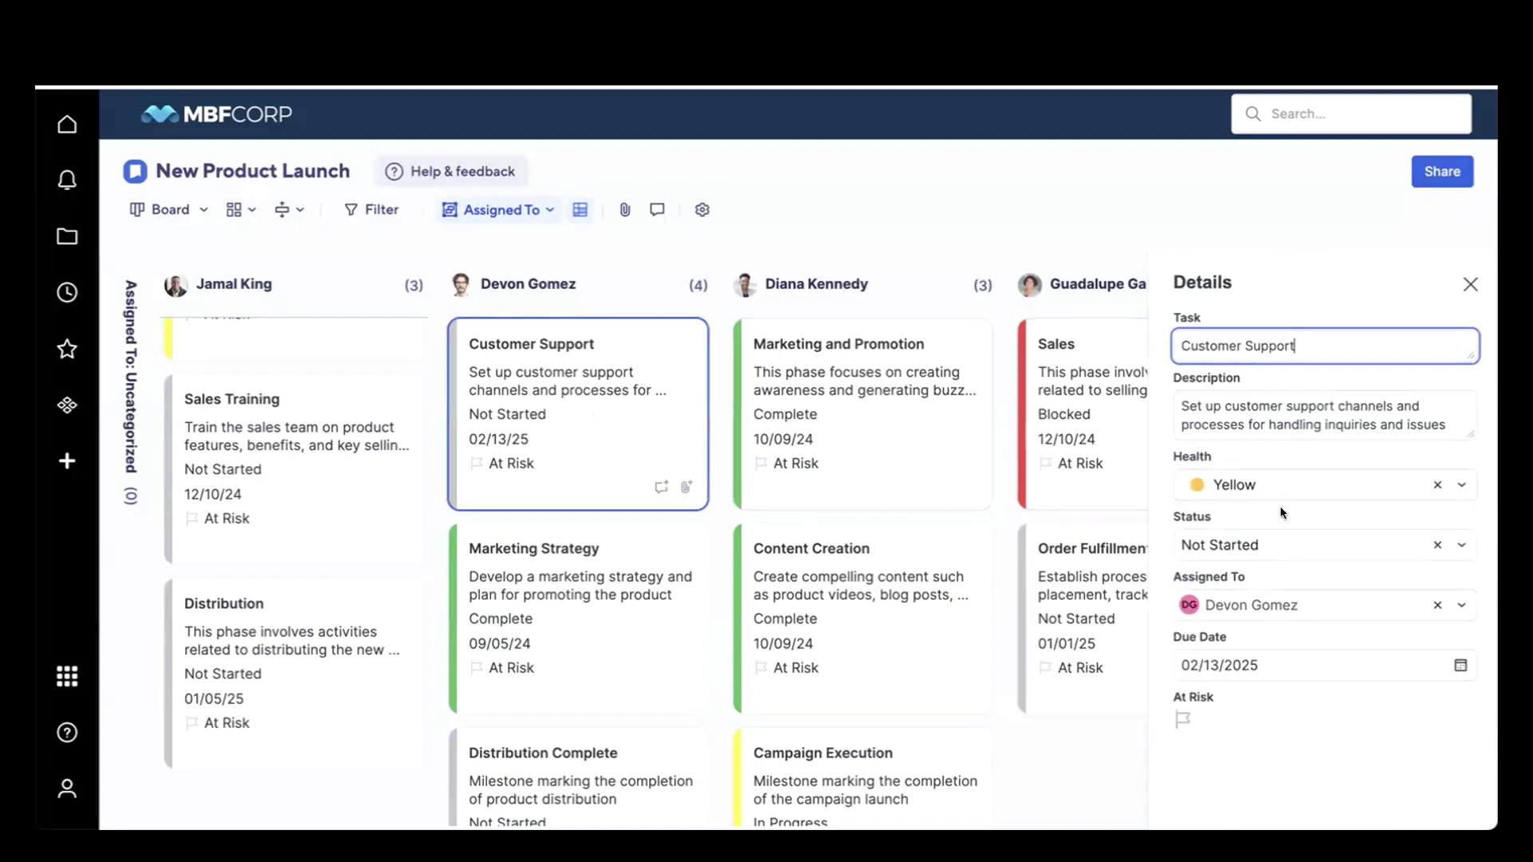
{"action": "left_click", "coordinate": [1452, 545]}
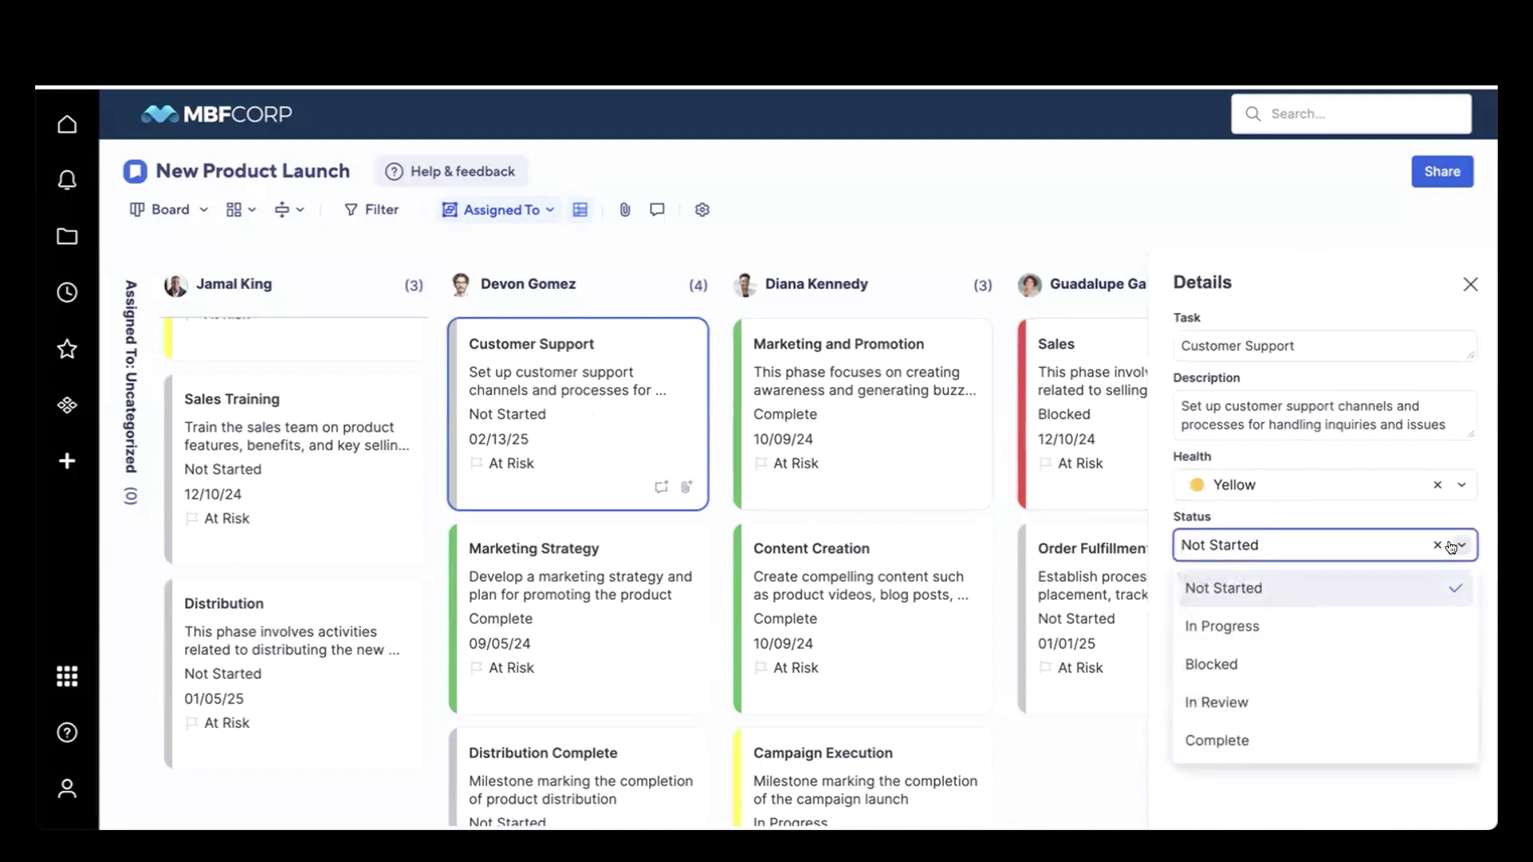
{"action": "left_click", "coordinate": [1376, 623]}
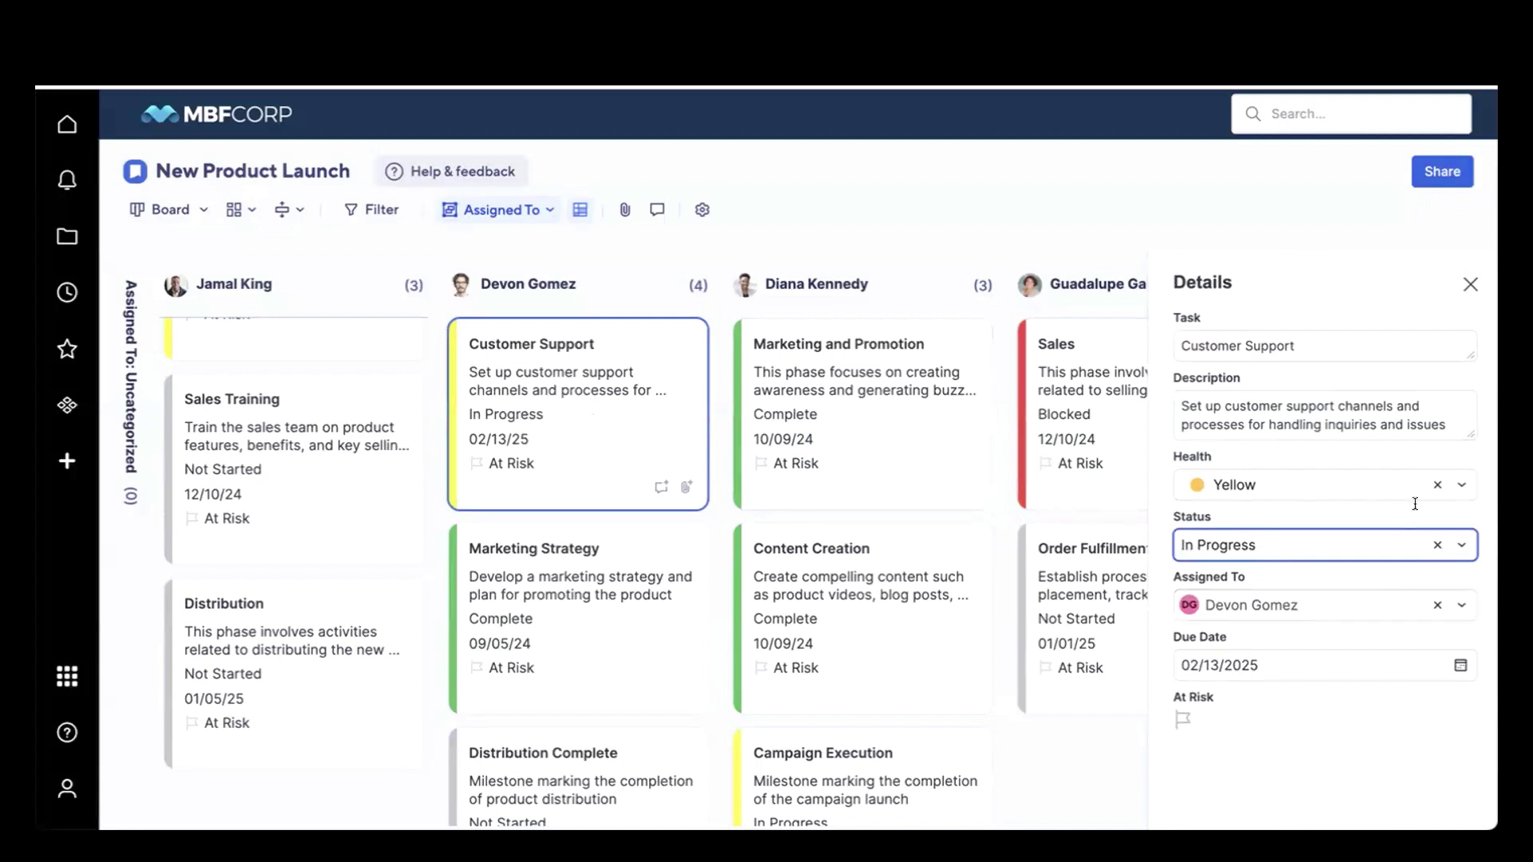
{"action": "left_click", "coordinate": [1472, 285]}
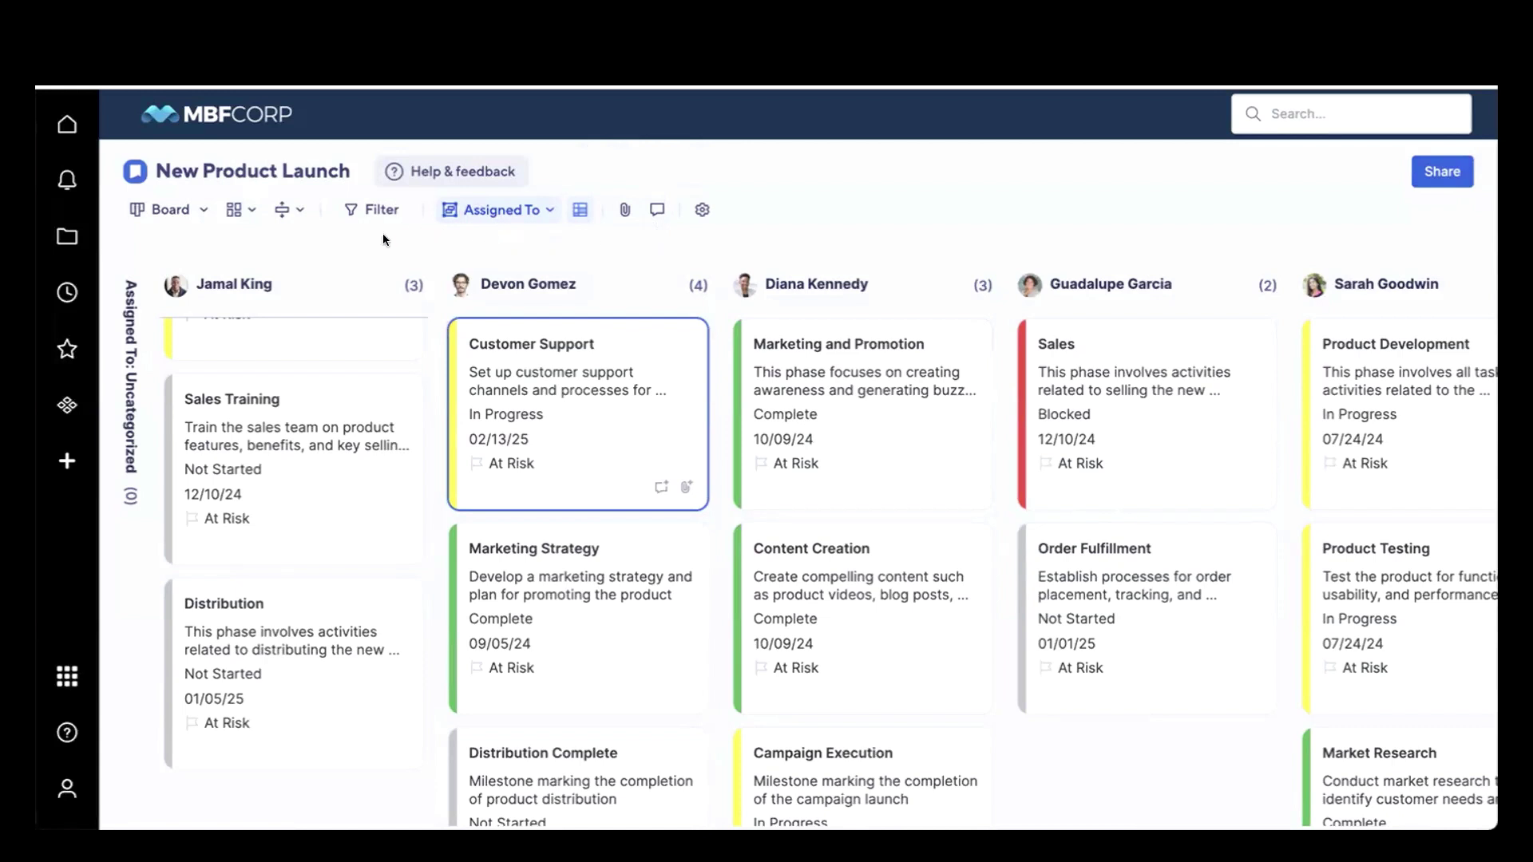
Set the hierarchy display to Nested child cards.
{"action": "left_click", "coordinate": [252, 211]}
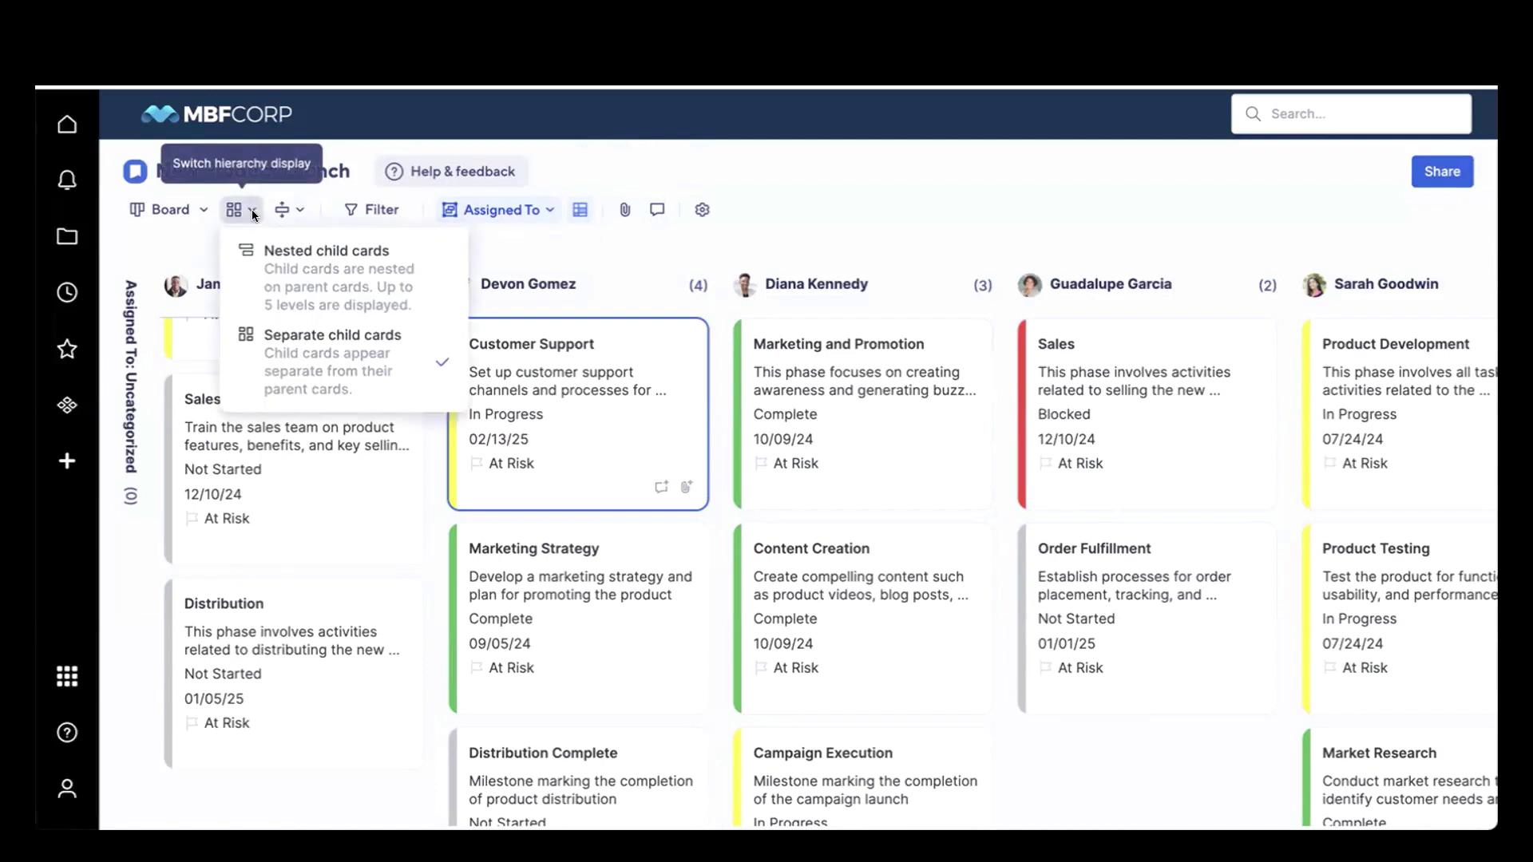
{"action": "left_click", "coordinate": [432, 269]}
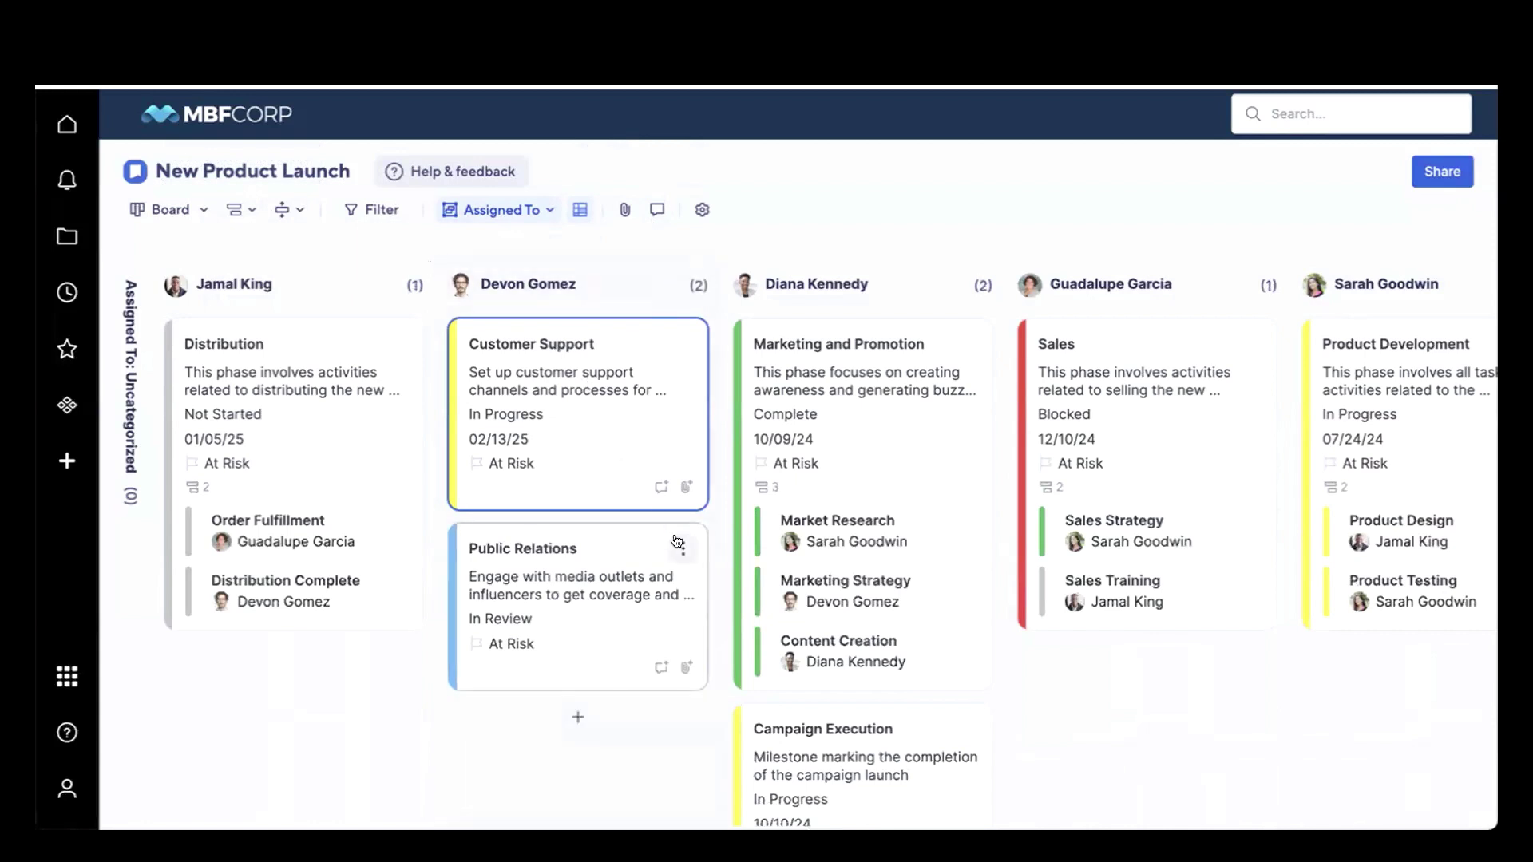
Add a child card titled 'Draft press release' under the Public Relations card.
{"action": "left_click", "coordinate": [679, 546]}
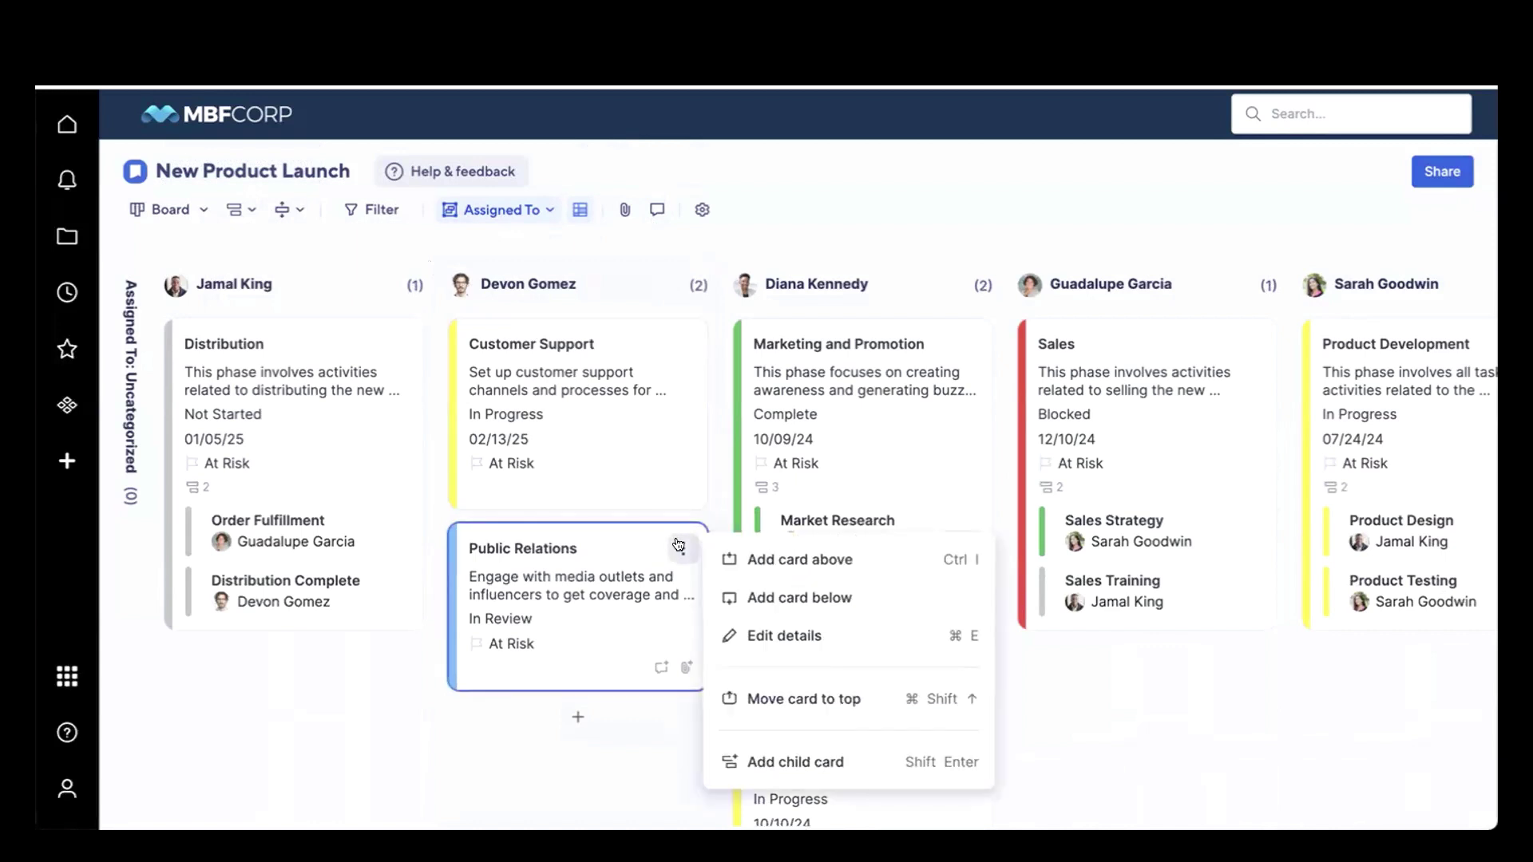
{"action": "left_click", "coordinate": [865, 760]}
{"action": "type", "text": "Draft press re"}
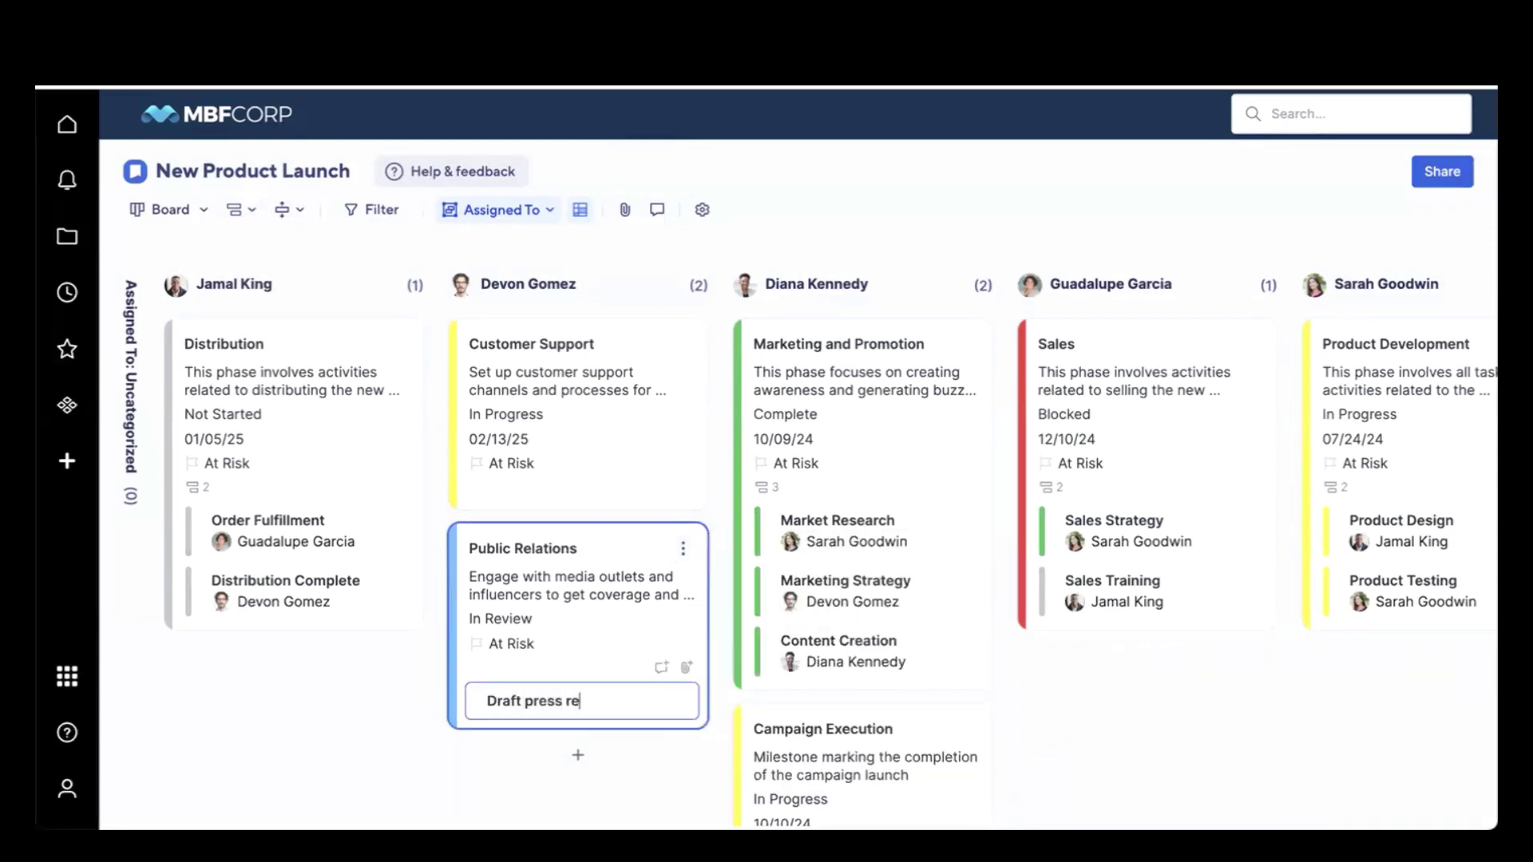
{"action": "type", "text": "lease"}
{"action": "key", "text": "Return"}
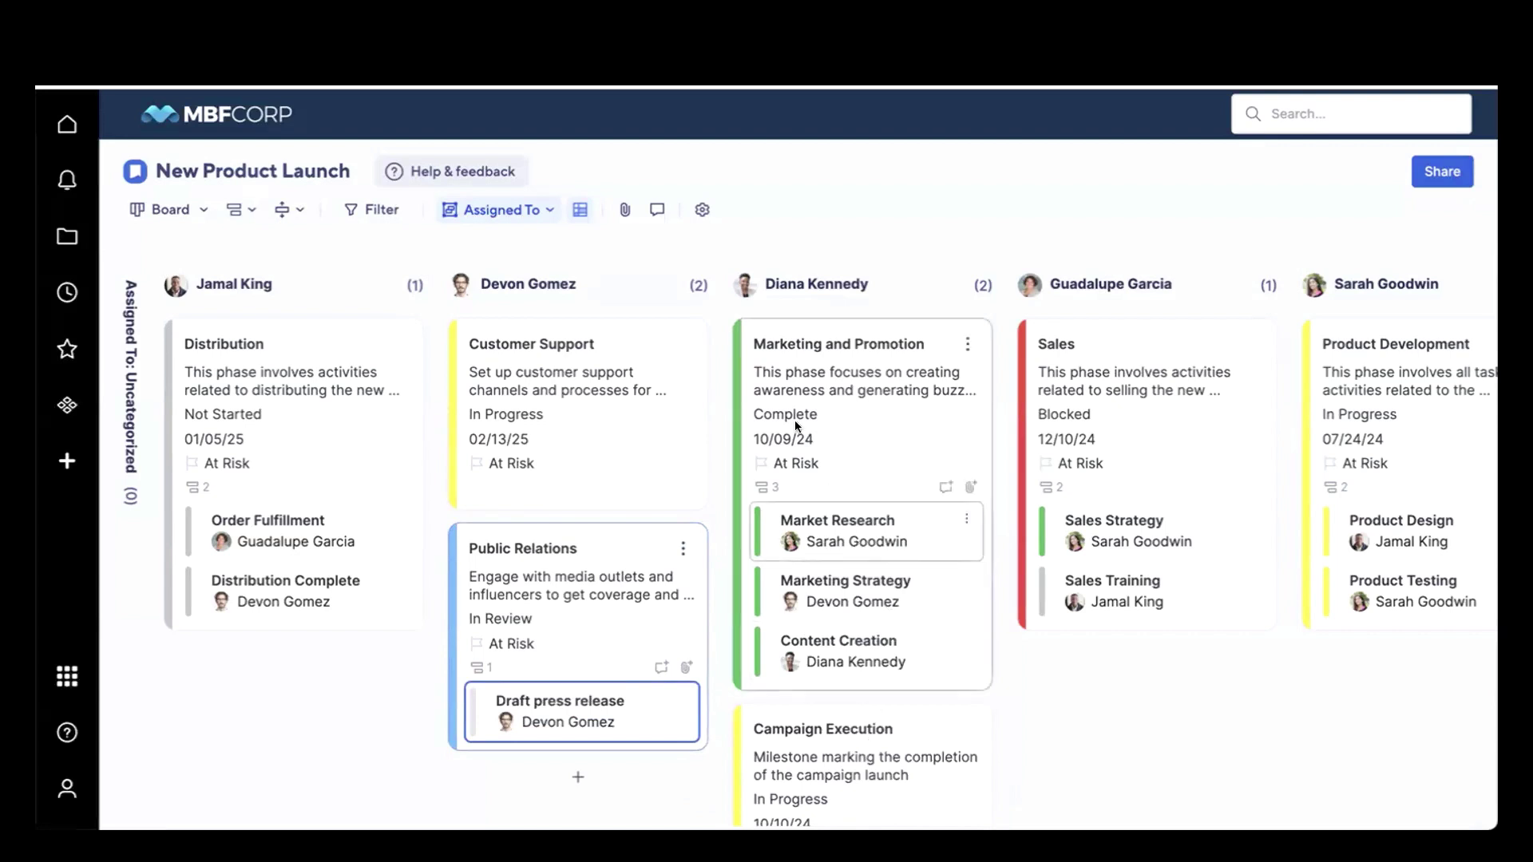
Show the Health field on every card and keep card density at comfortable.
{"action": "left_click", "coordinate": [702, 209]}
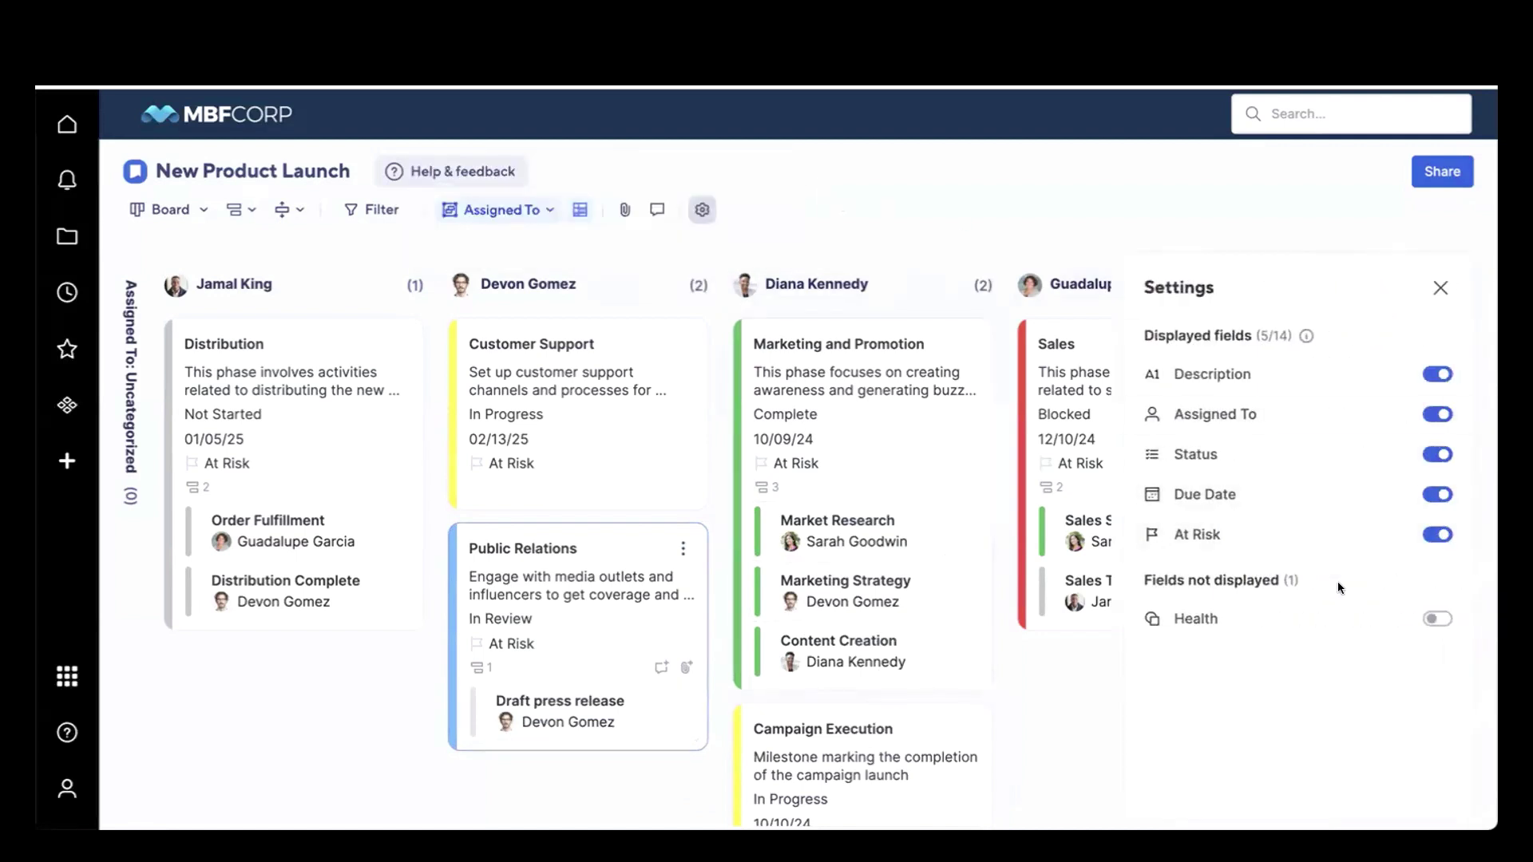
{"action": "left_click", "coordinate": [1415, 617]}
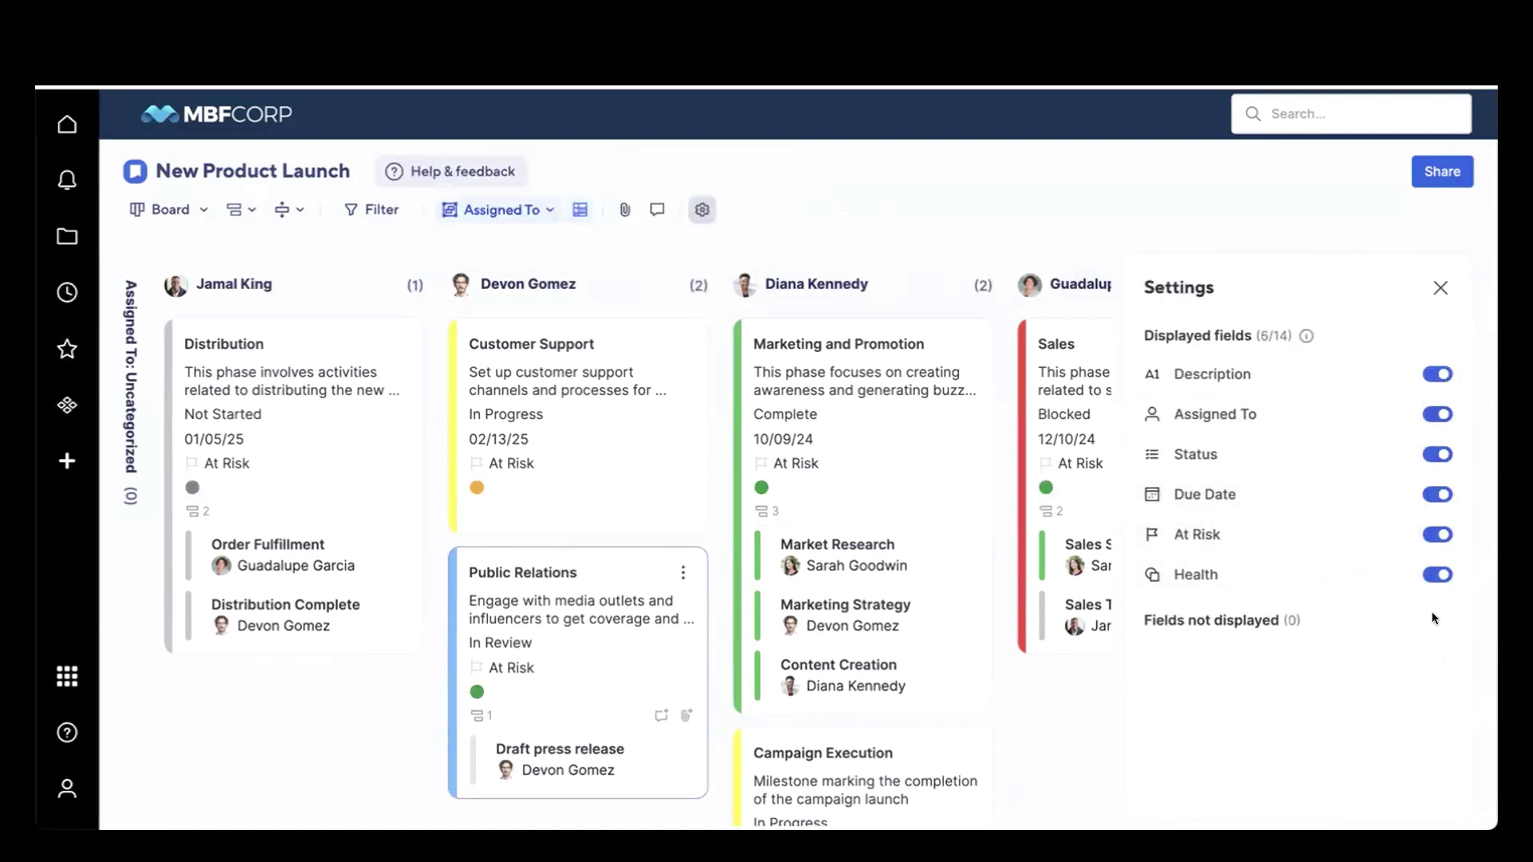
{"action": "left_click", "coordinate": [1440, 289]}
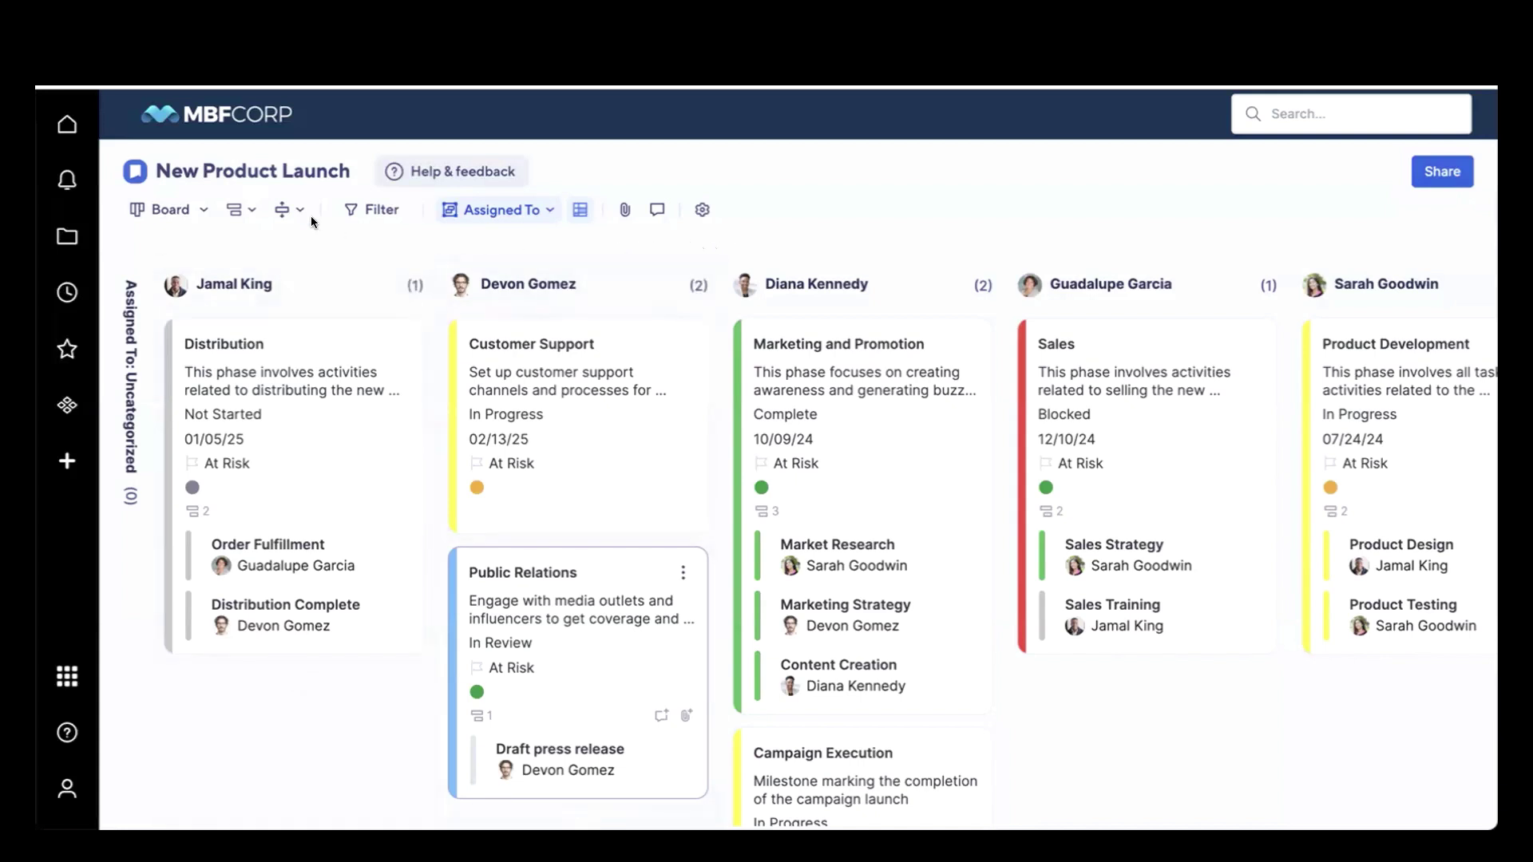
{"action": "left_click", "coordinate": [290, 210]}
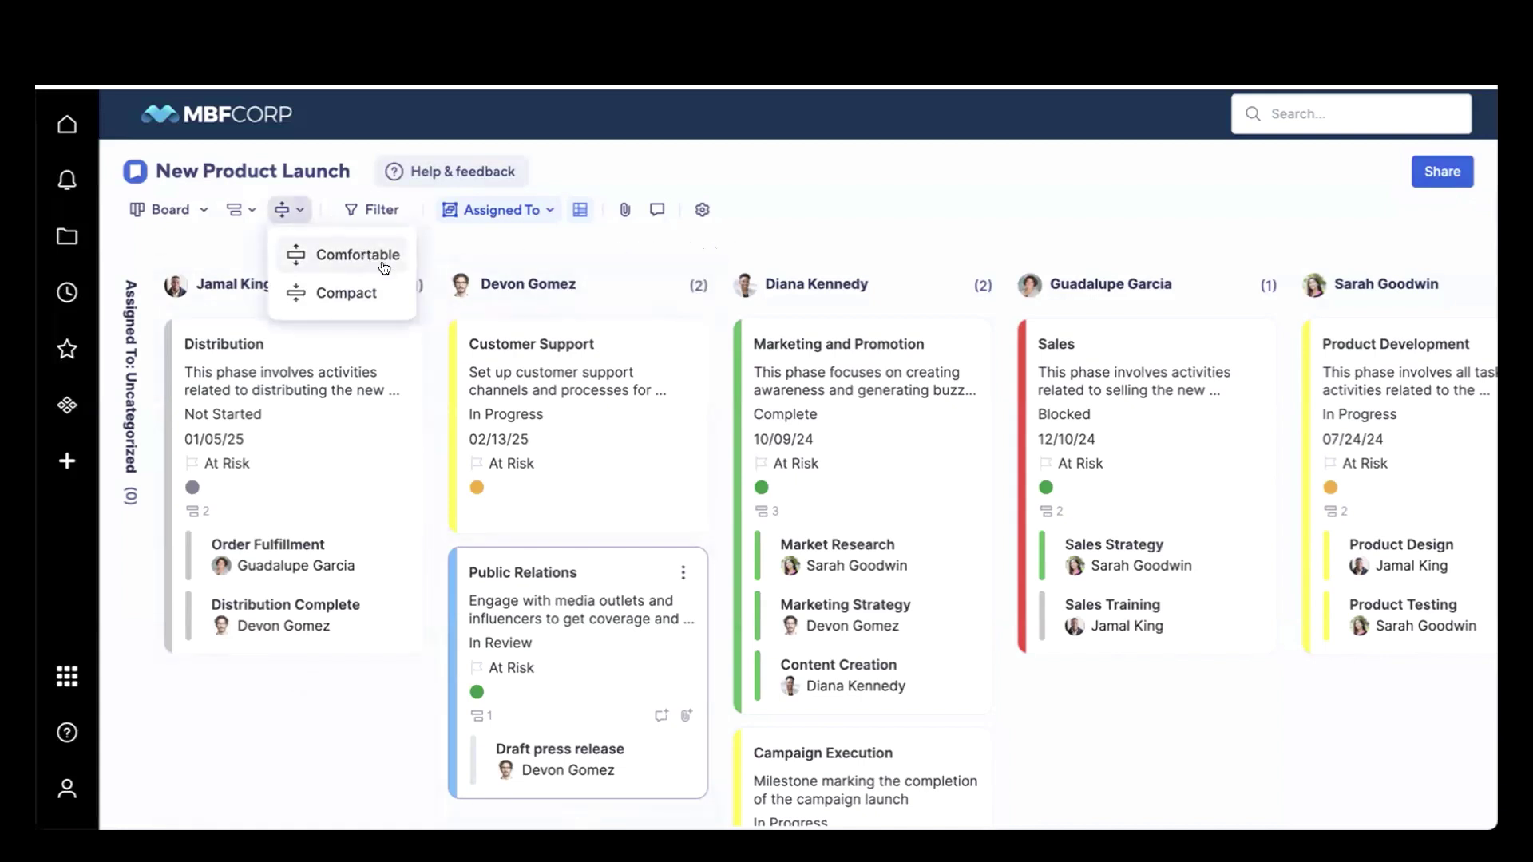
{"action": "left_click", "coordinate": [467, 242]}
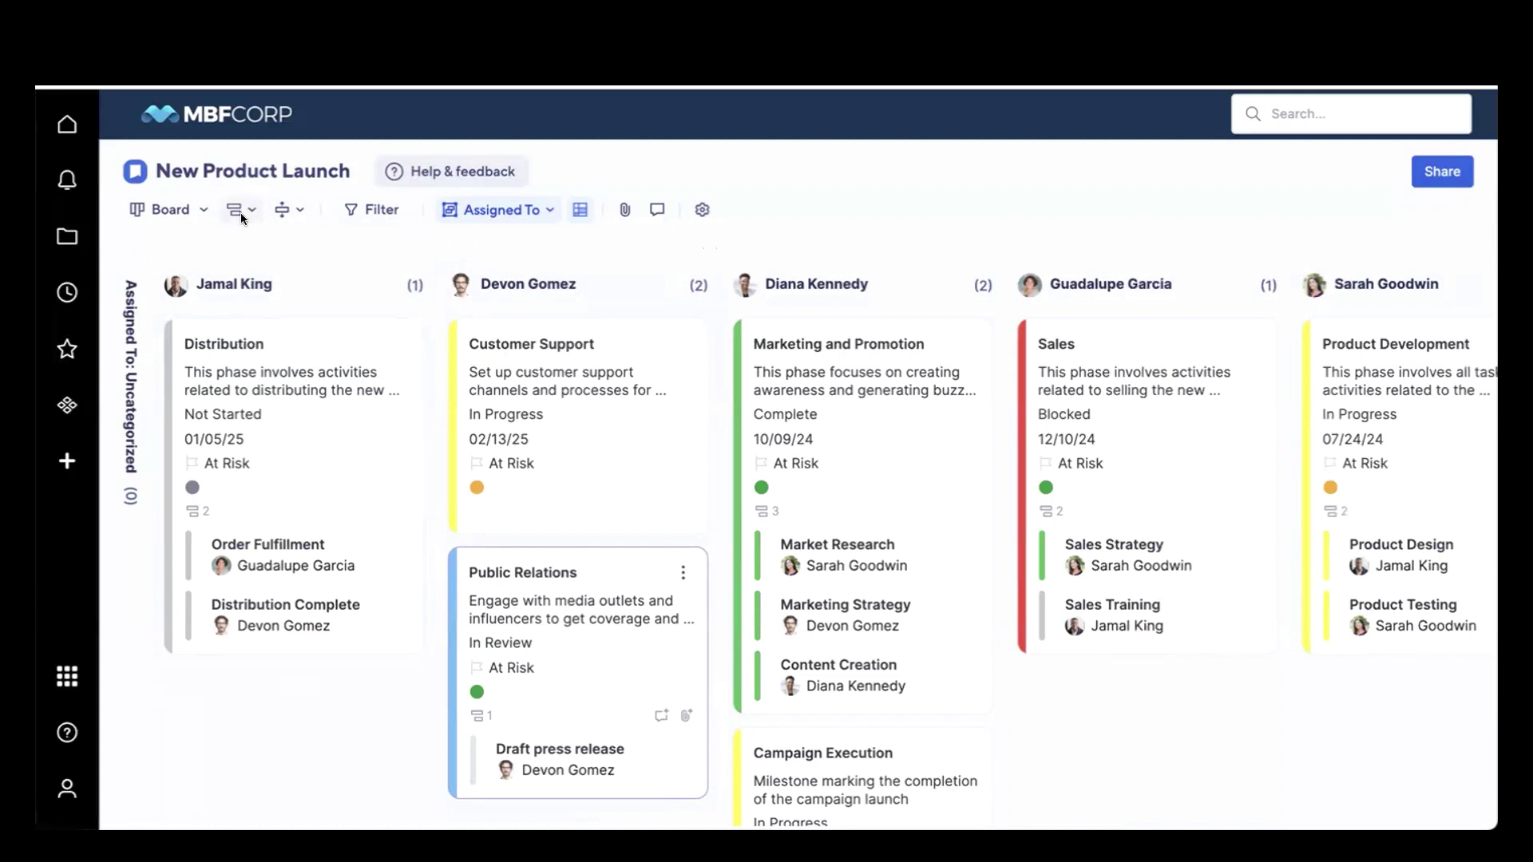
Switch to Grid view and review the status Conditional Formatting rules, cancelling without changes.
{"action": "left_click", "coordinate": [190, 210]}
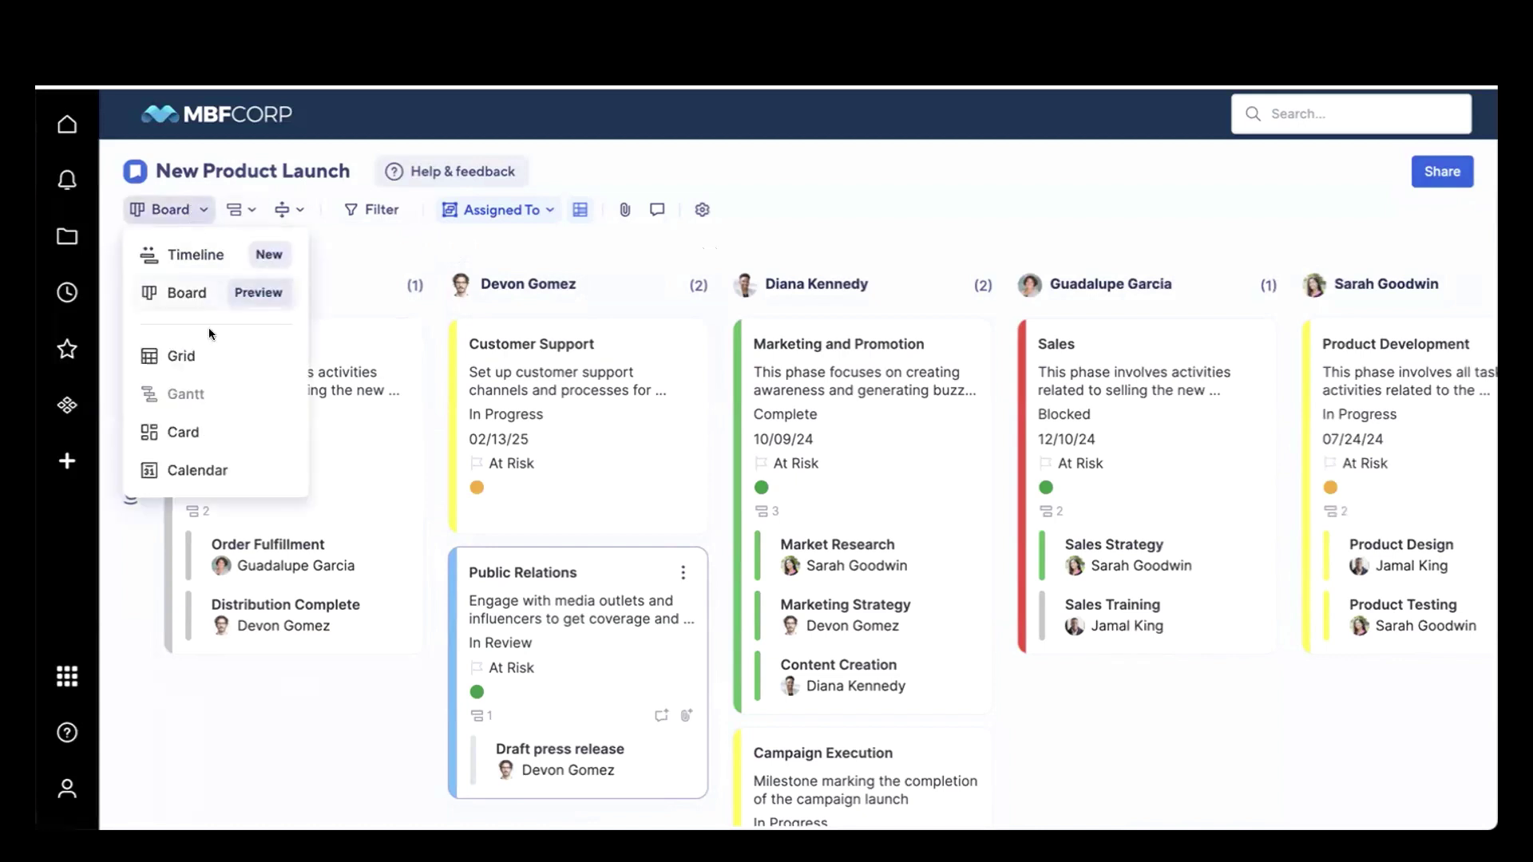
{"action": "left_click", "coordinate": [211, 356]}
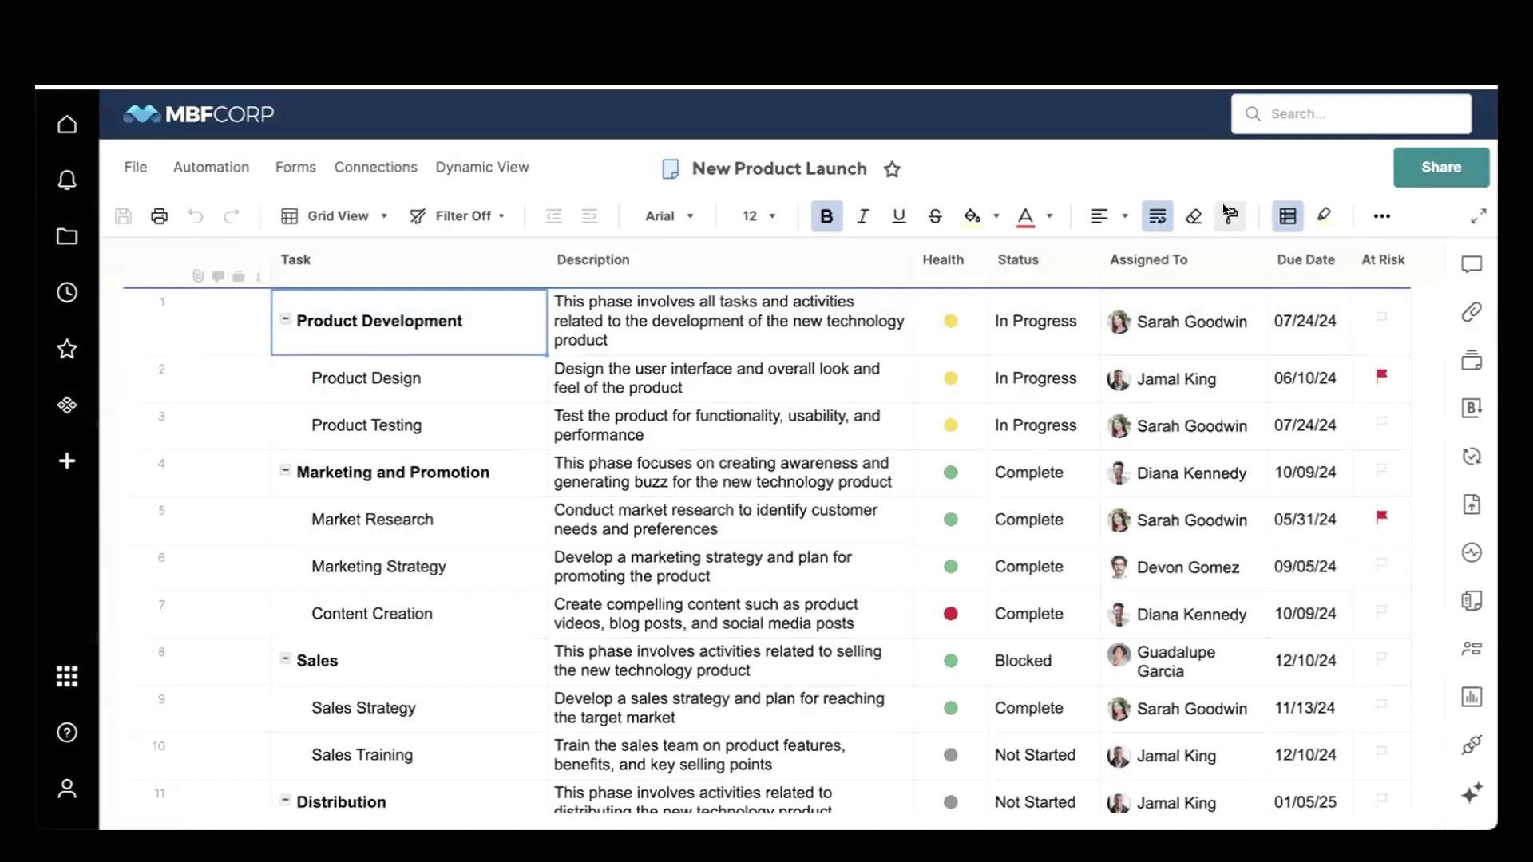
{"action": "left_click", "coordinate": [1288, 216]}
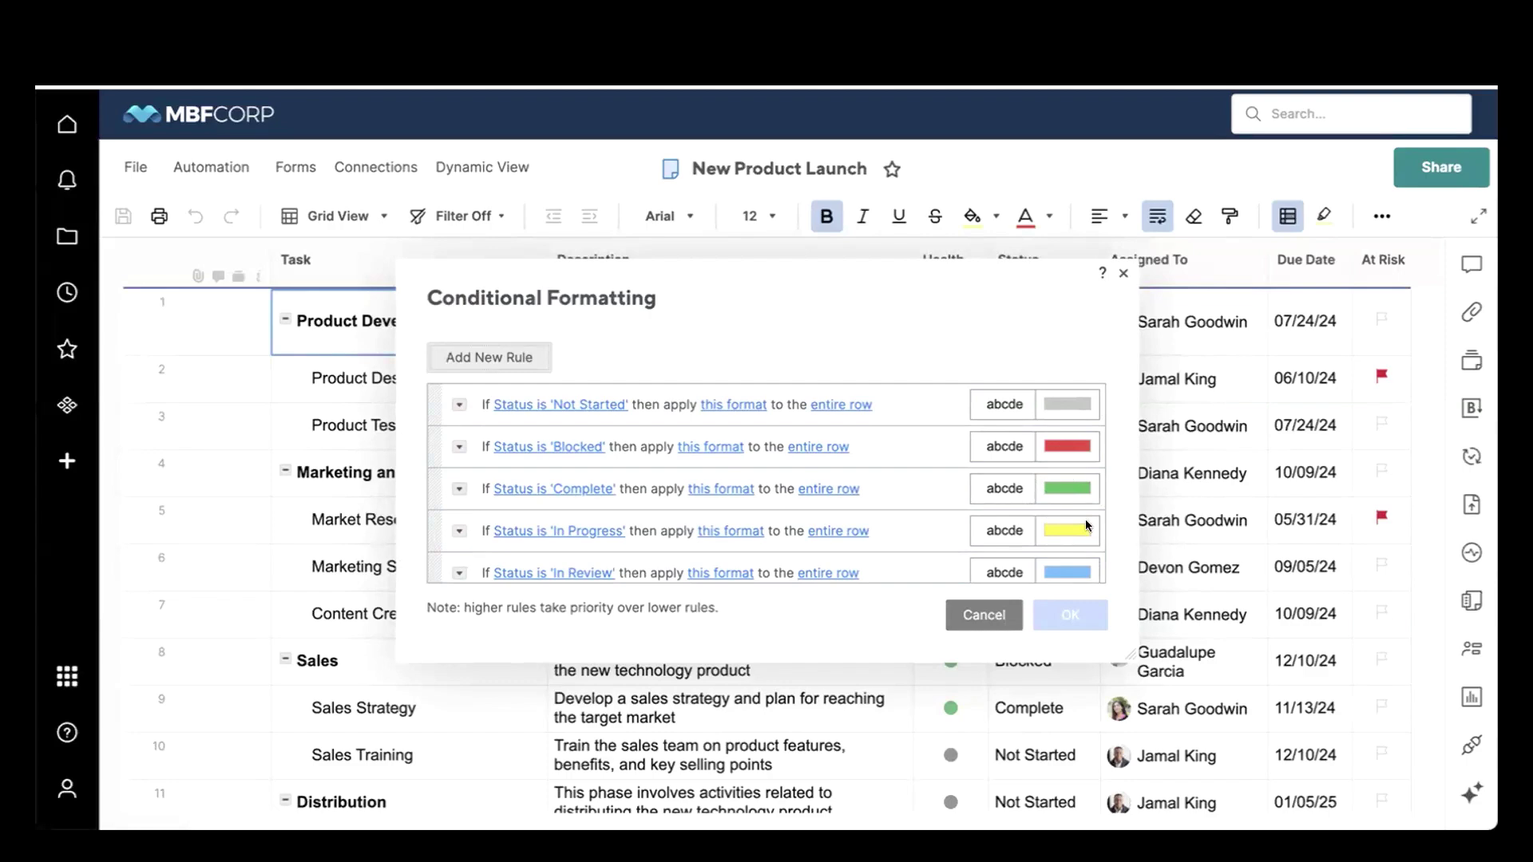
{"action": "left_click", "coordinate": [984, 615]}
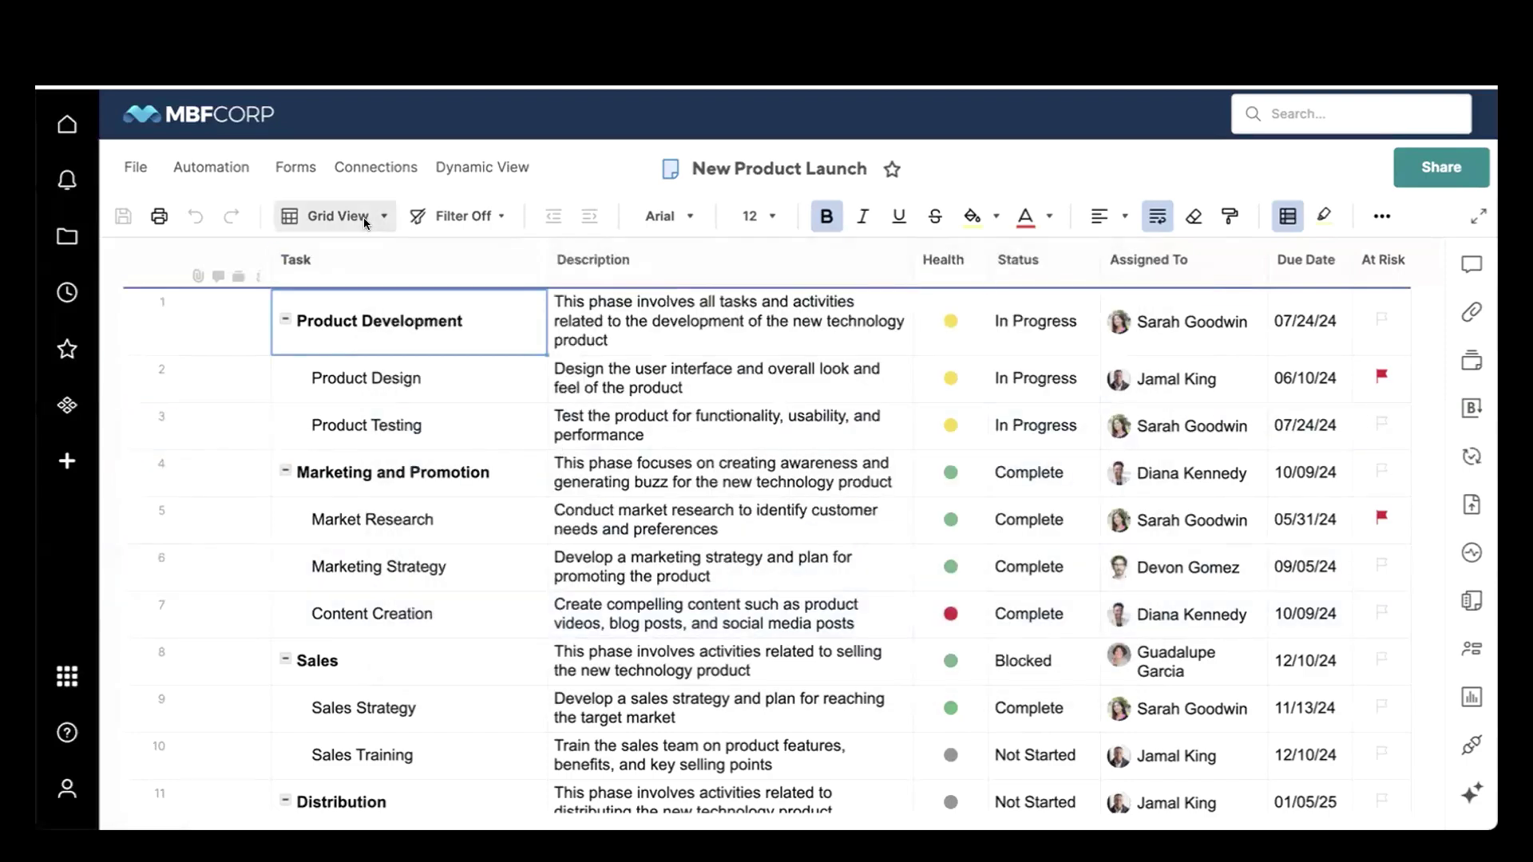
Switch the sheet back to Board (Preview) with status lanes.
{"action": "left_click", "coordinate": [336, 216]}
{"action": "left_click", "coordinate": [360, 297]}
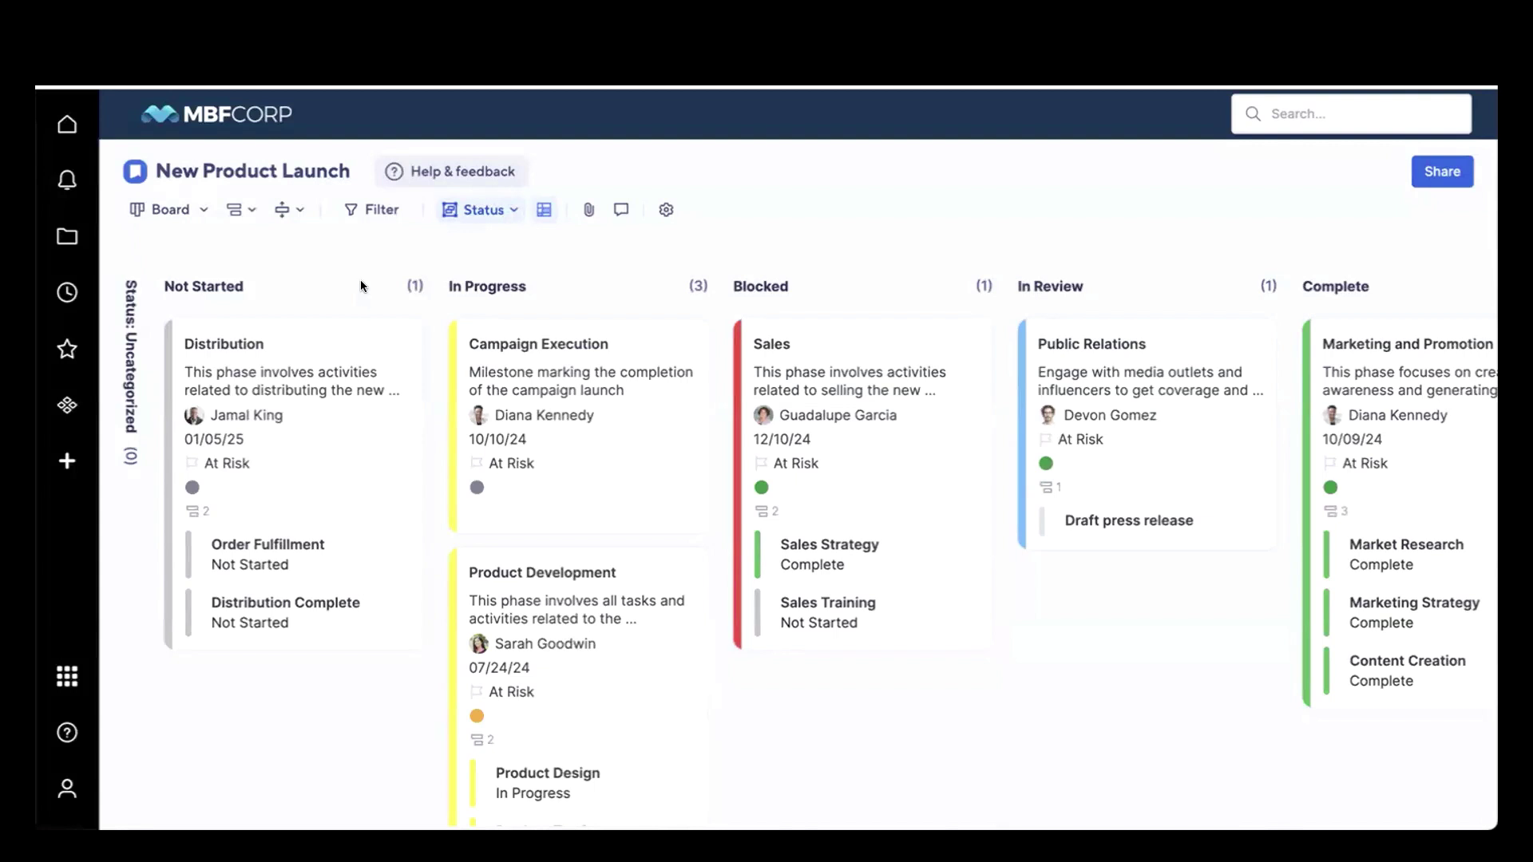
{"action": "left_click", "coordinate": [366, 211]}
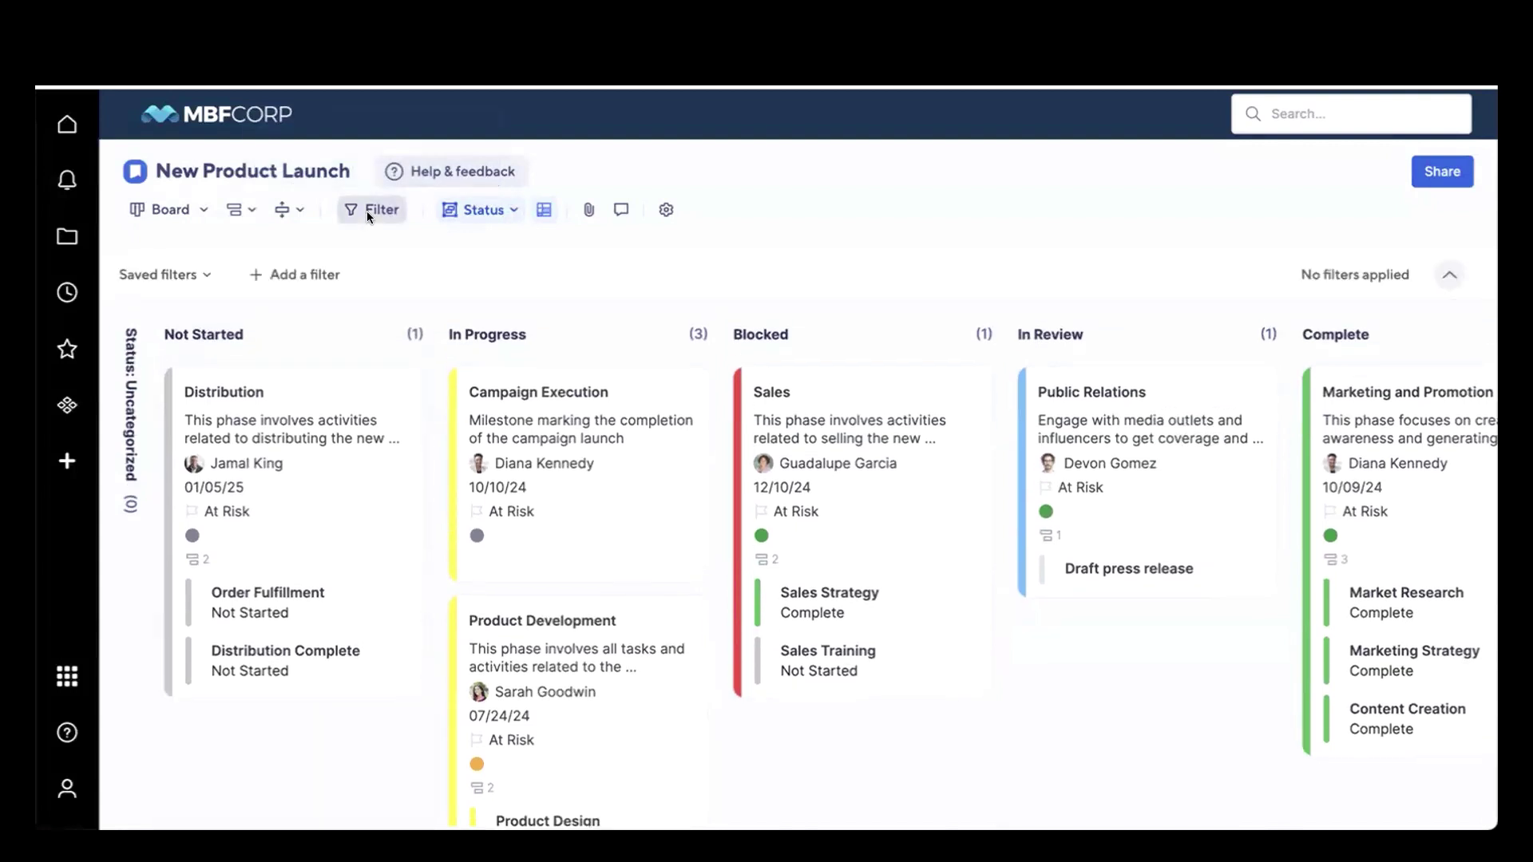
{"action": "left_click", "coordinate": [213, 274]}
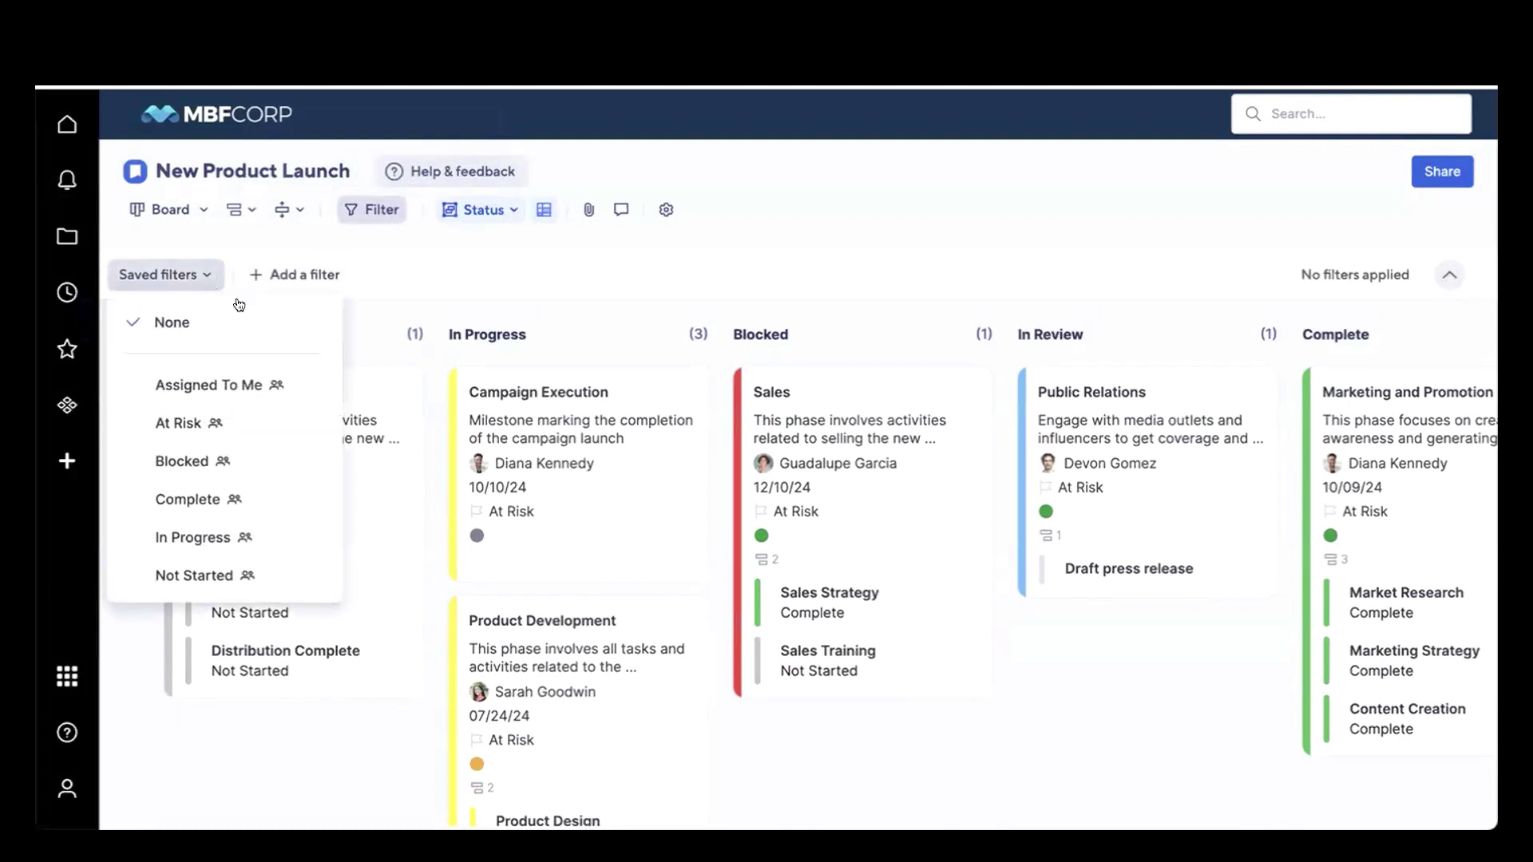
{"action": "left_click", "coordinate": [293, 574]}
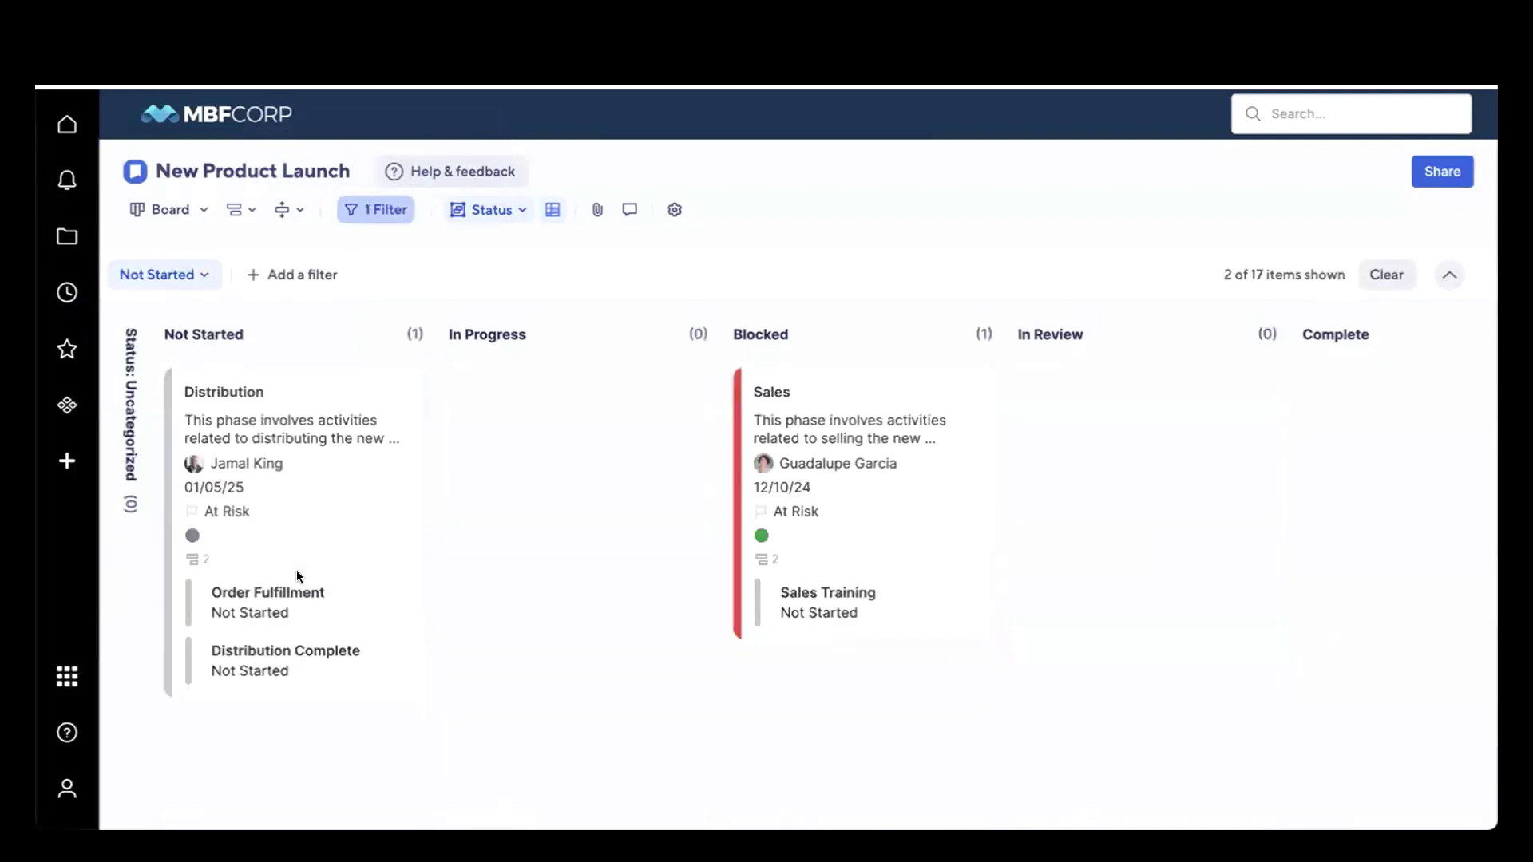
{"action": "left_click", "coordinate": [202, 274]}
{"action": "left_click", "coordinate": [256, 319]}
{"action": "left_click", "coordinate": [357, 212]}
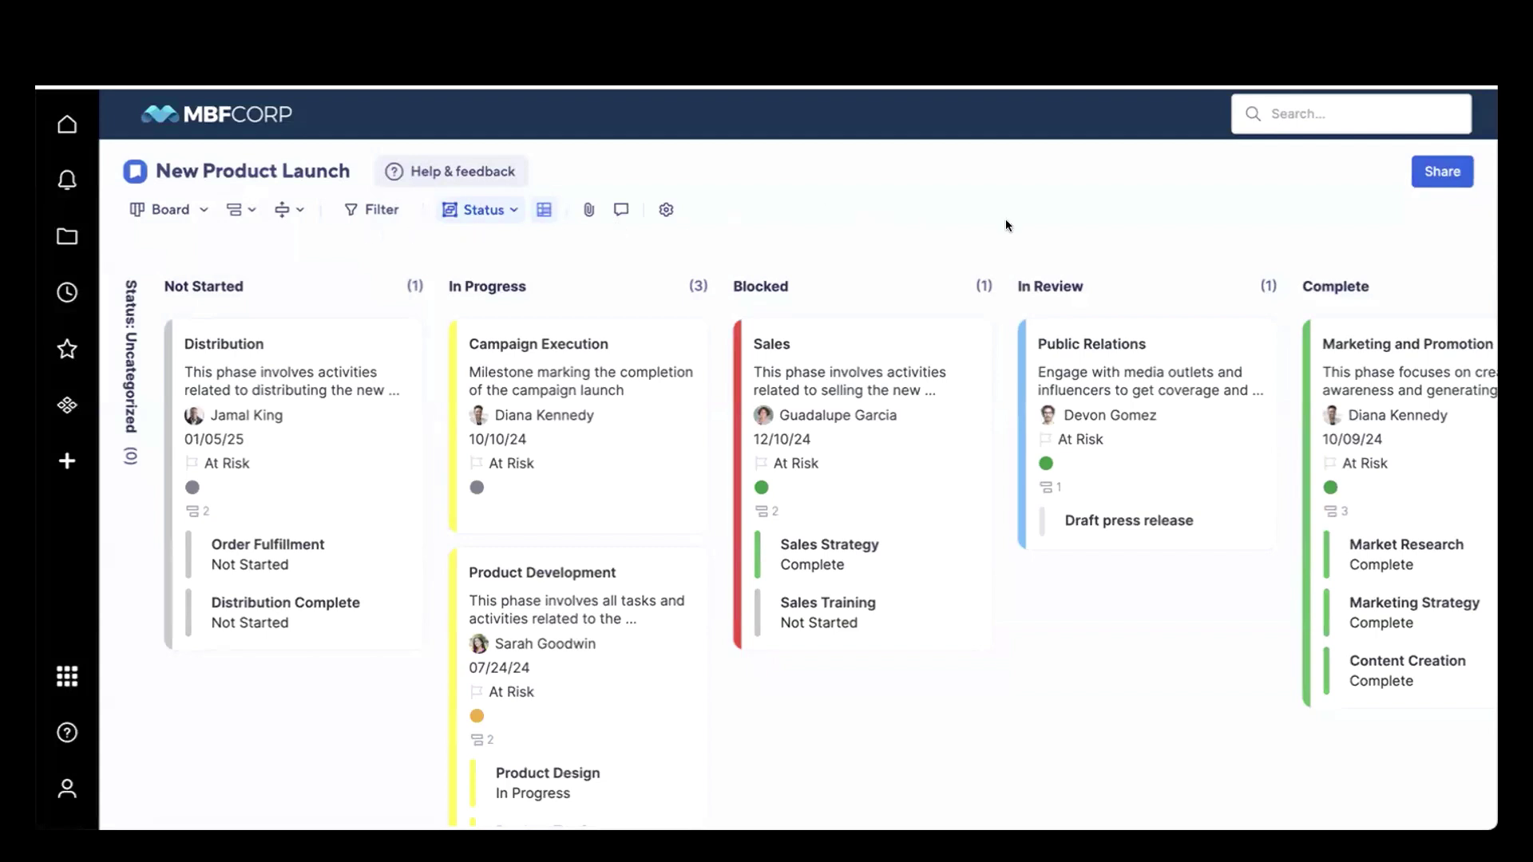
Start sharing the sheet and add the matching colleague as an invitee.
{"action": "left_click", "coordinate": [1422, 180]}
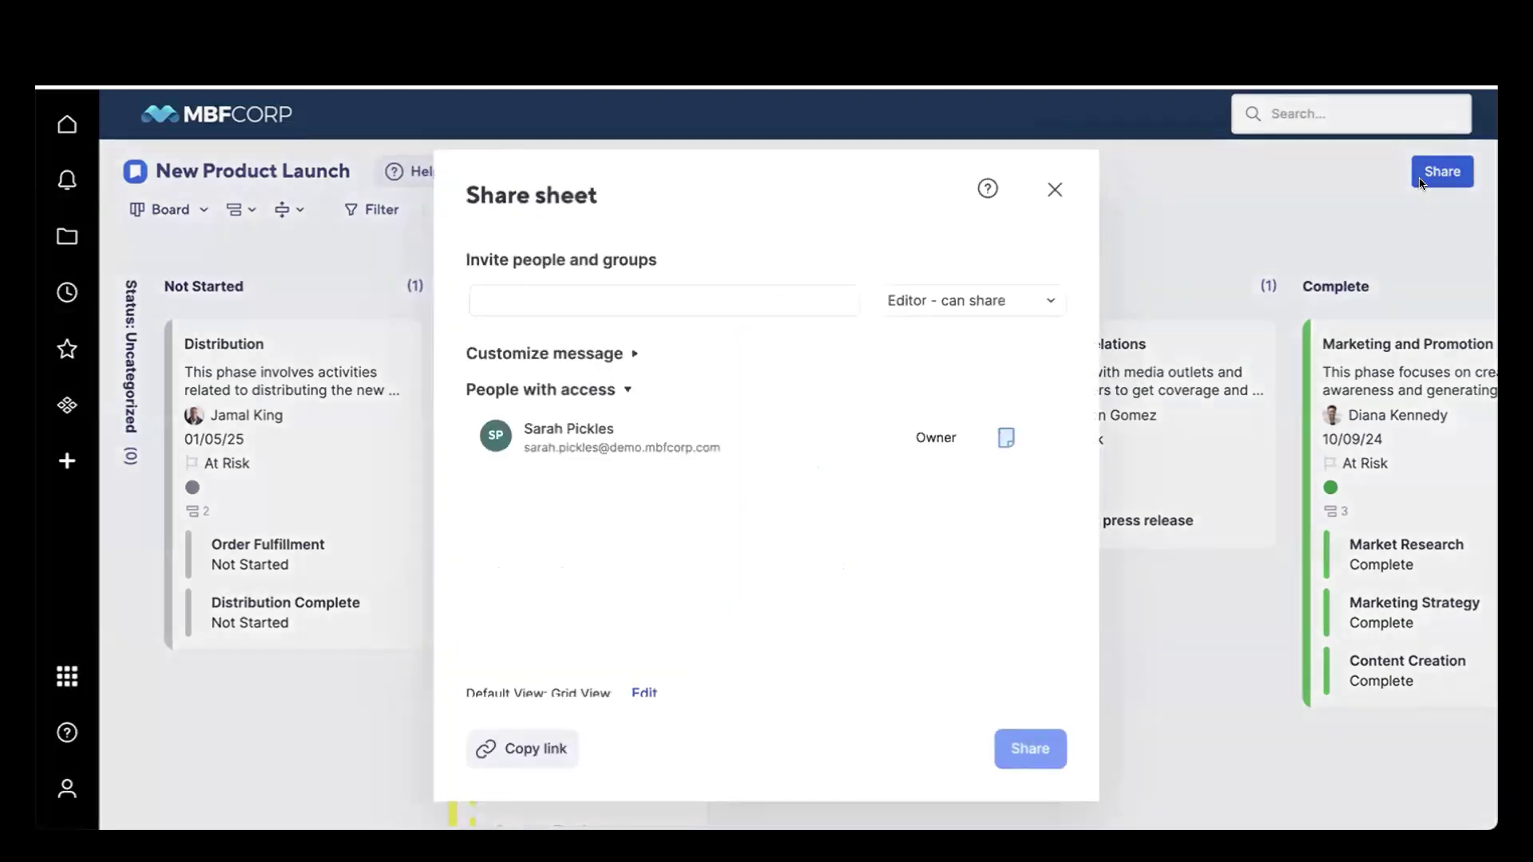
{"action": "left_click", "coordinate": [758, 303]}
{"action": "type", "text": "de"}
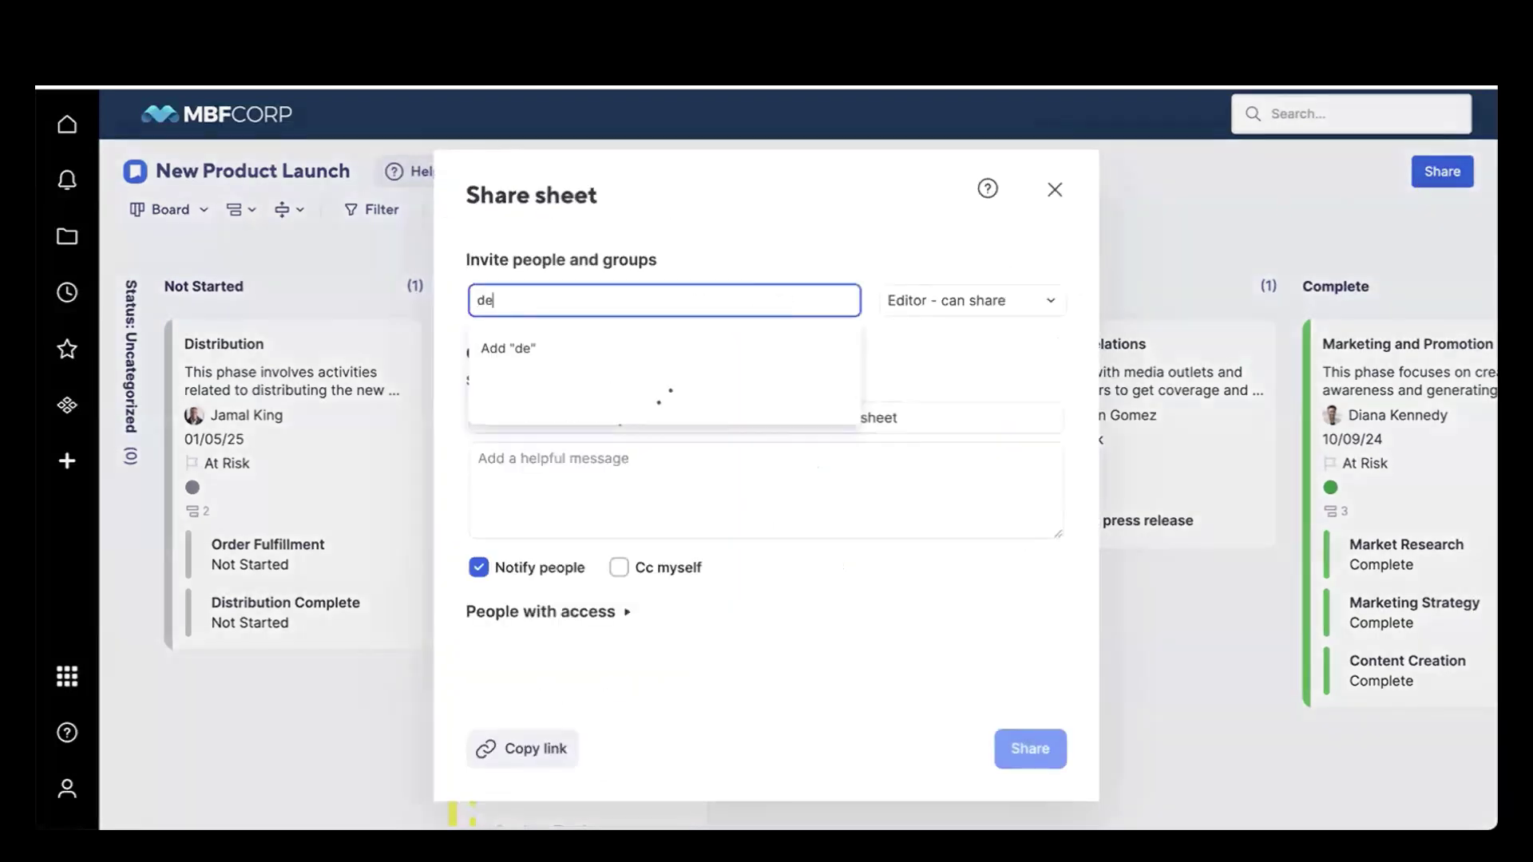
{"action": "type", "text": "von"}
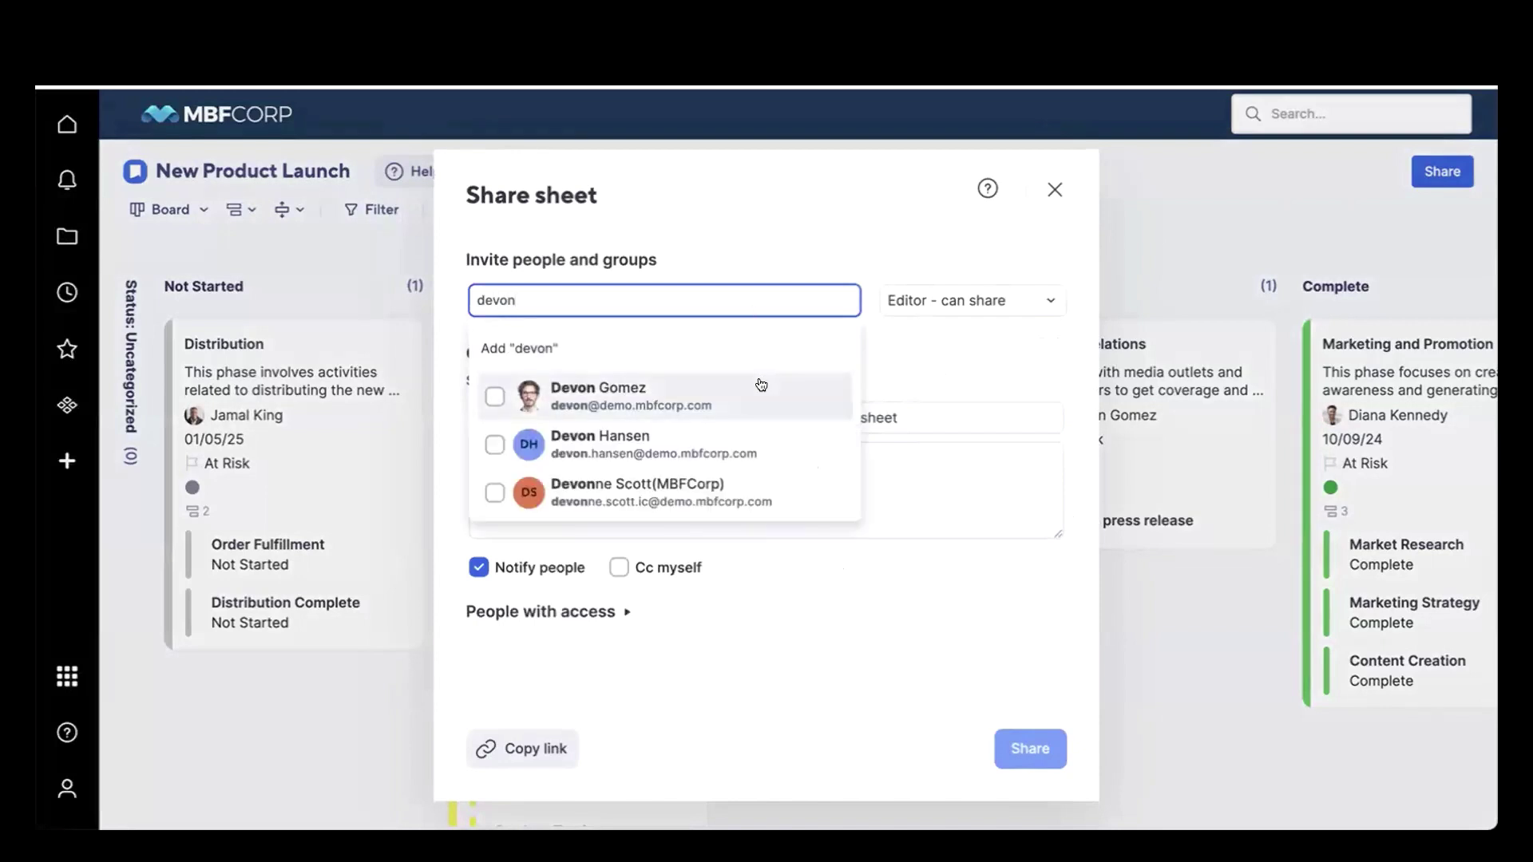
{"action": "left_click", "coordinate": [761, 385]}
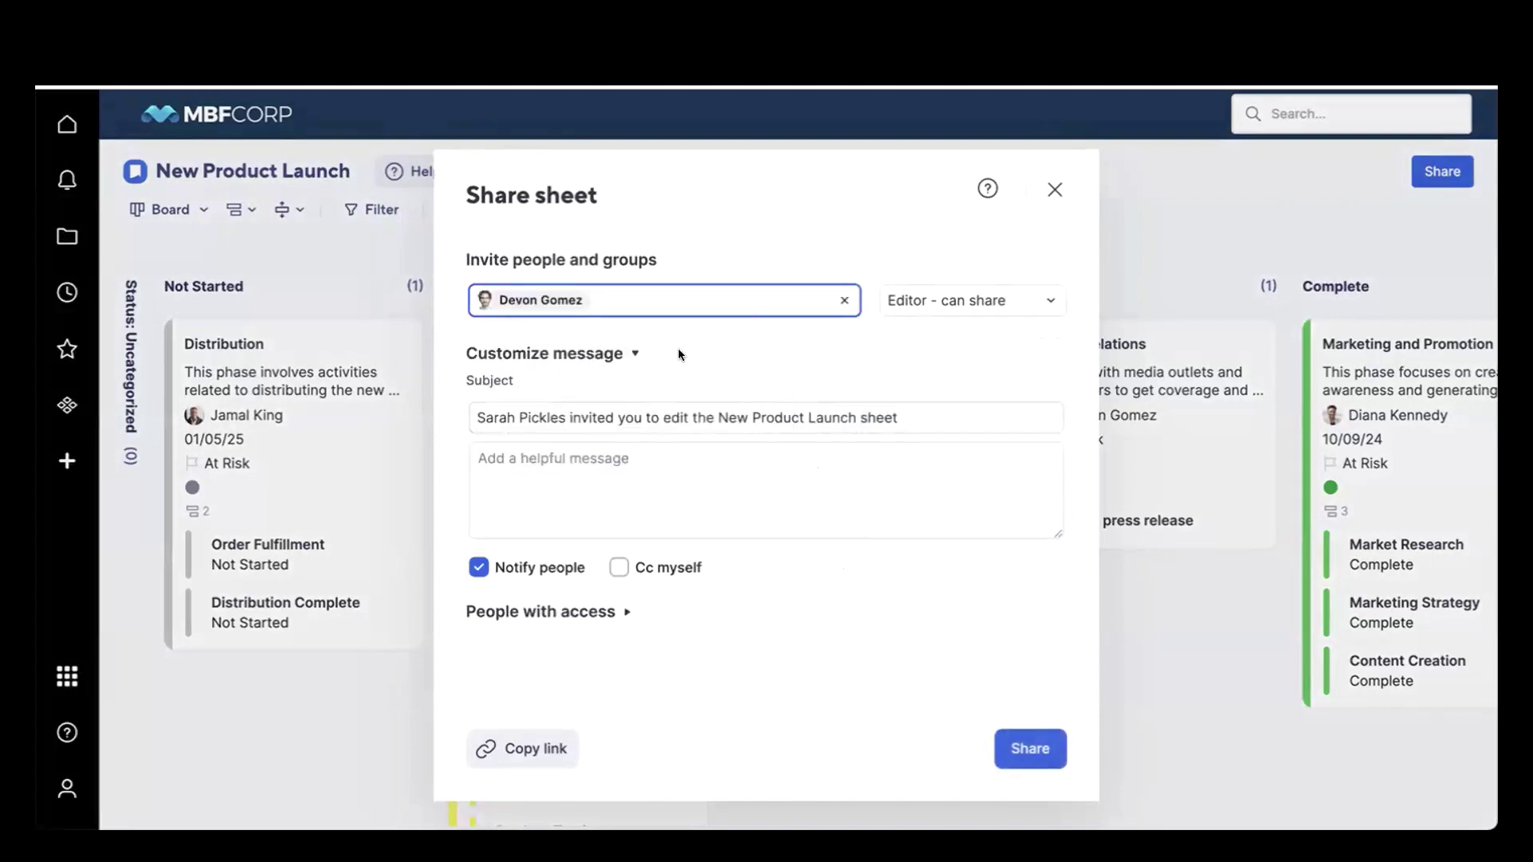
{"action": "left_click", "coordinate": [632, 351]}
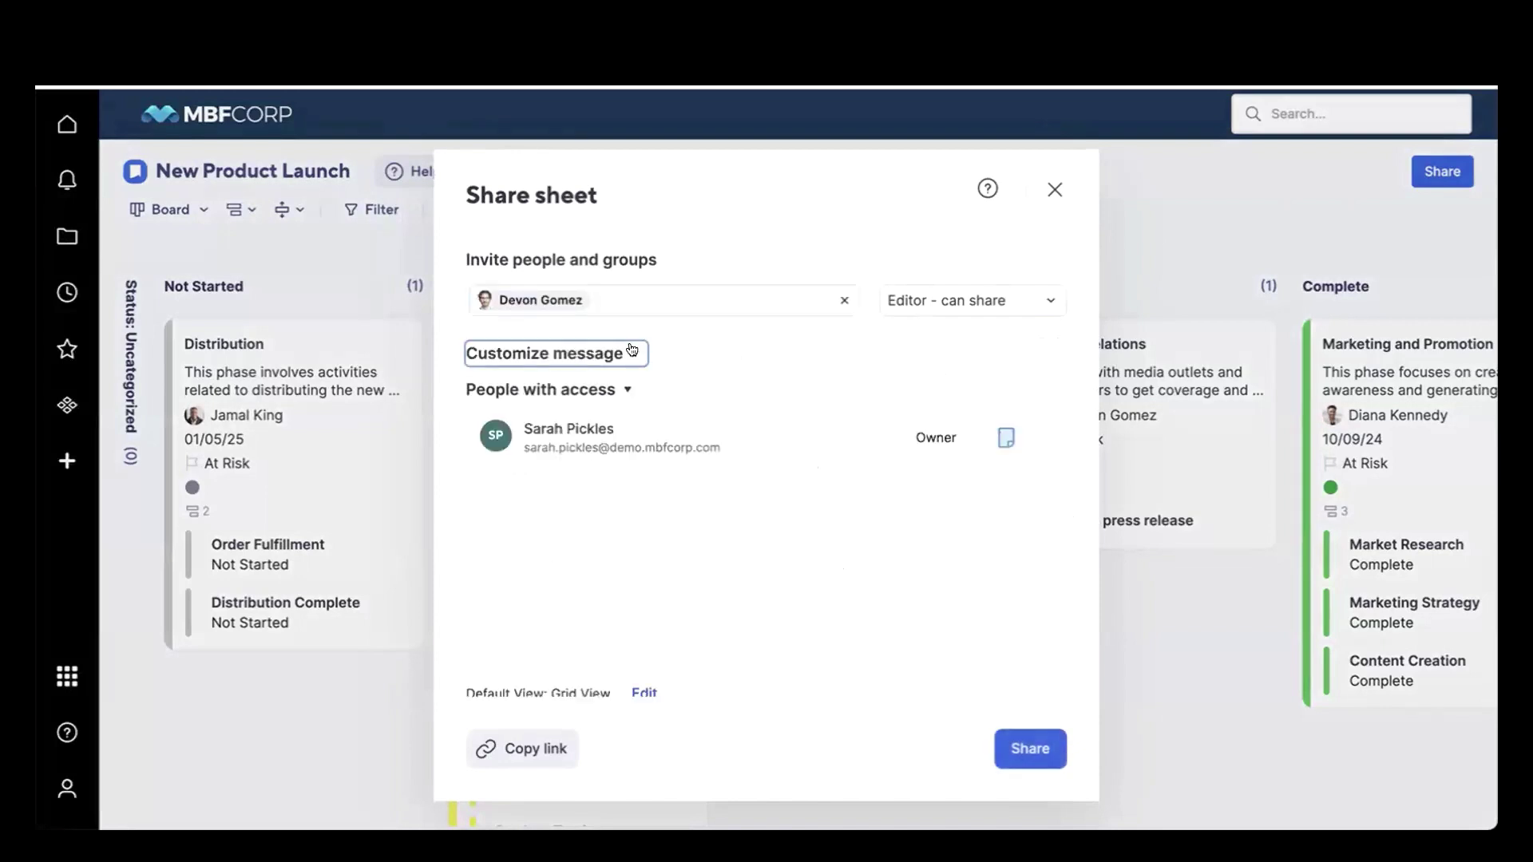
Set the recipients' default view to Board View and send the share invitation.
{"action": "left_click", "coordinate": [634, 689]}
{"action": "left_click", "coordinate": [817, 464]}
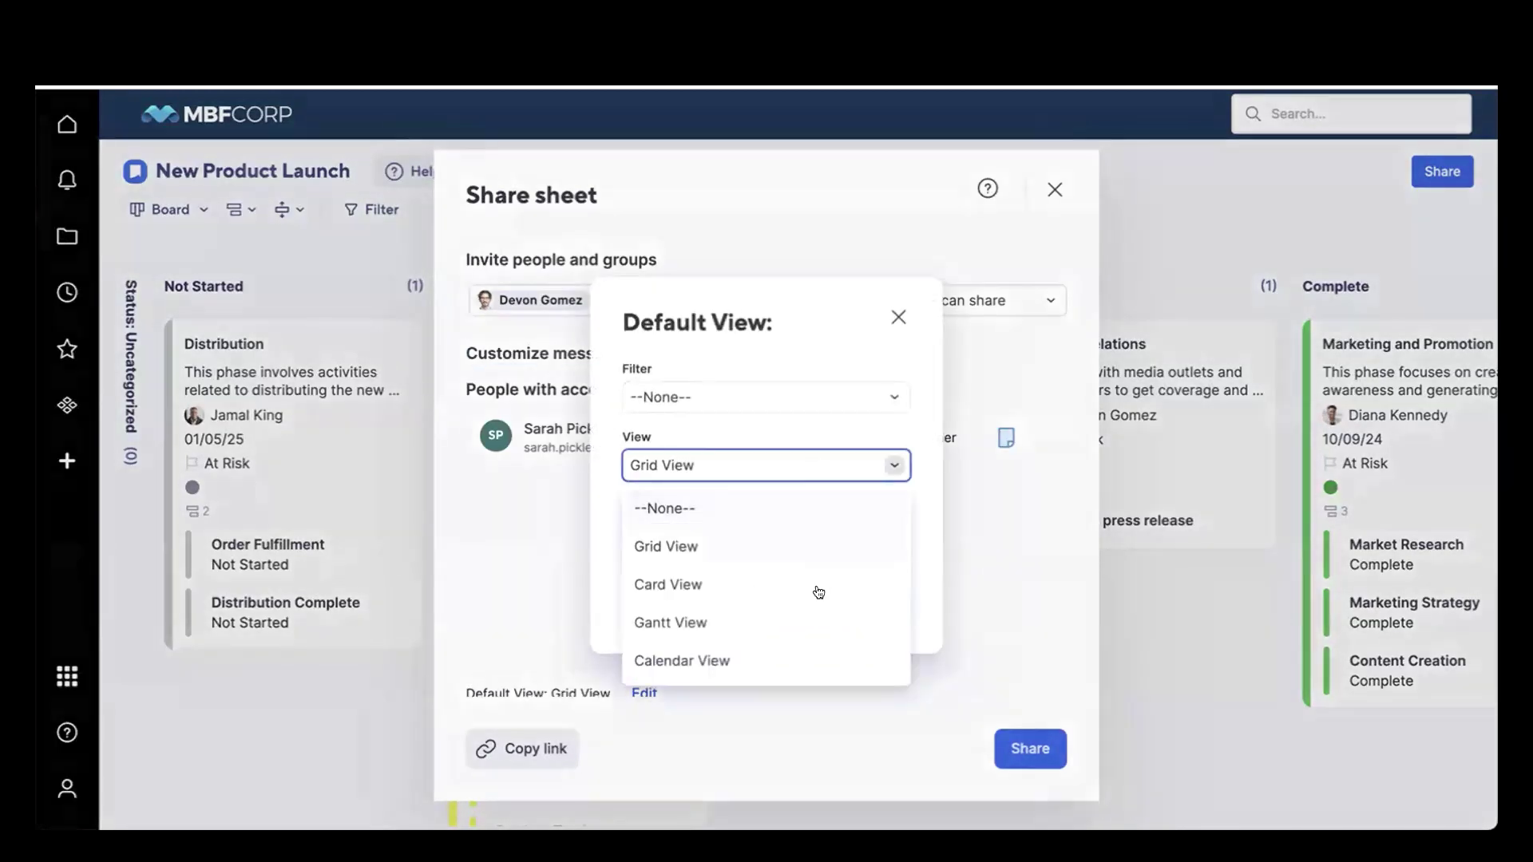
{"action": "scroll", "coordinate": [817, 595], "scroll_direction": "down", "scroll_amount": 2}
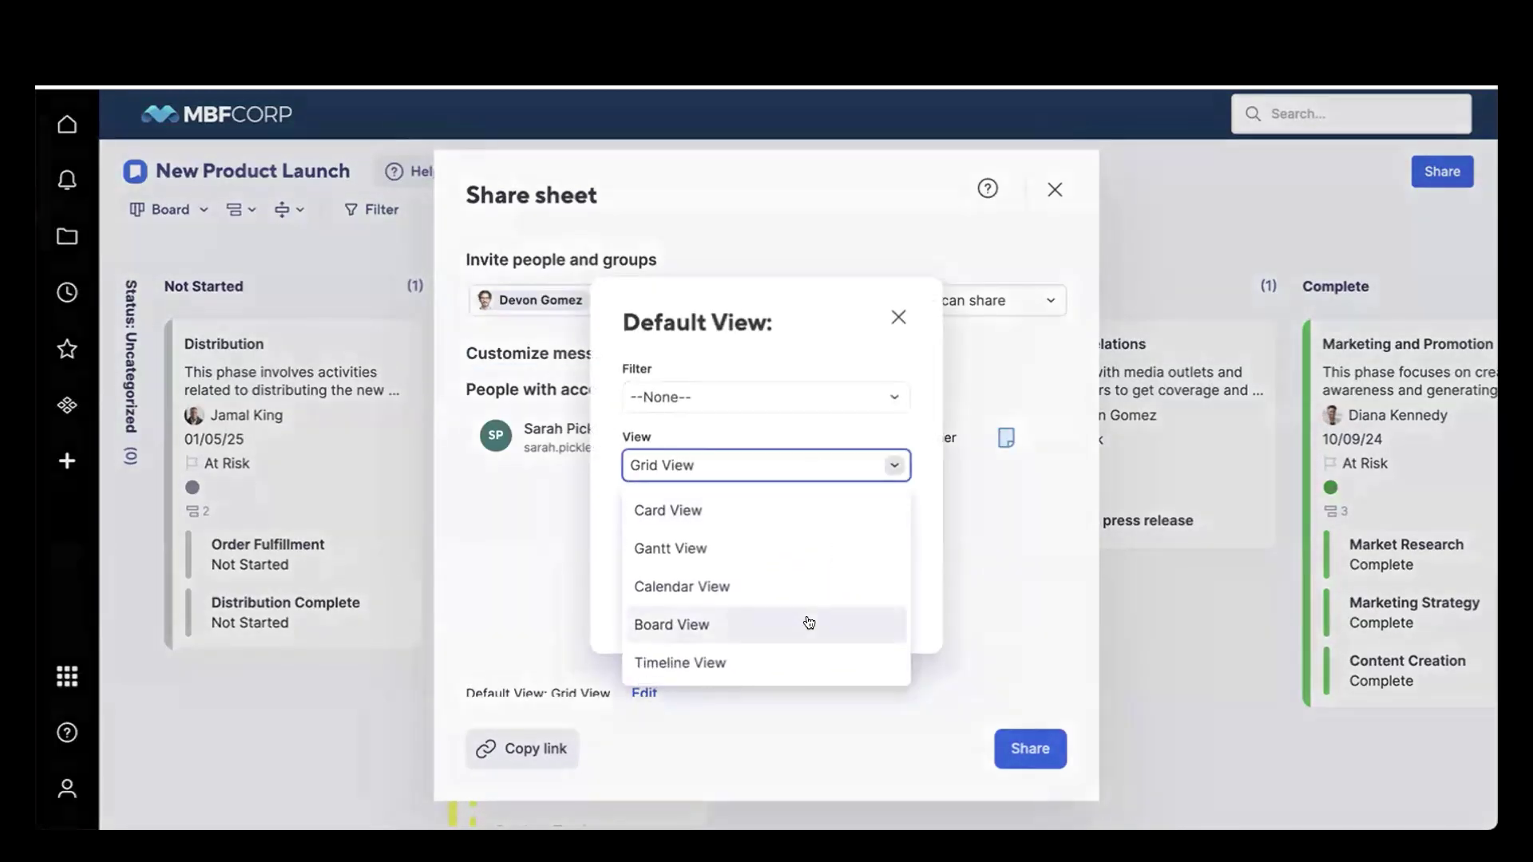
{"action": "left_click", "coordinate": [809, 623]}
{"action": "left_click", "coordinate": [879, 602]}
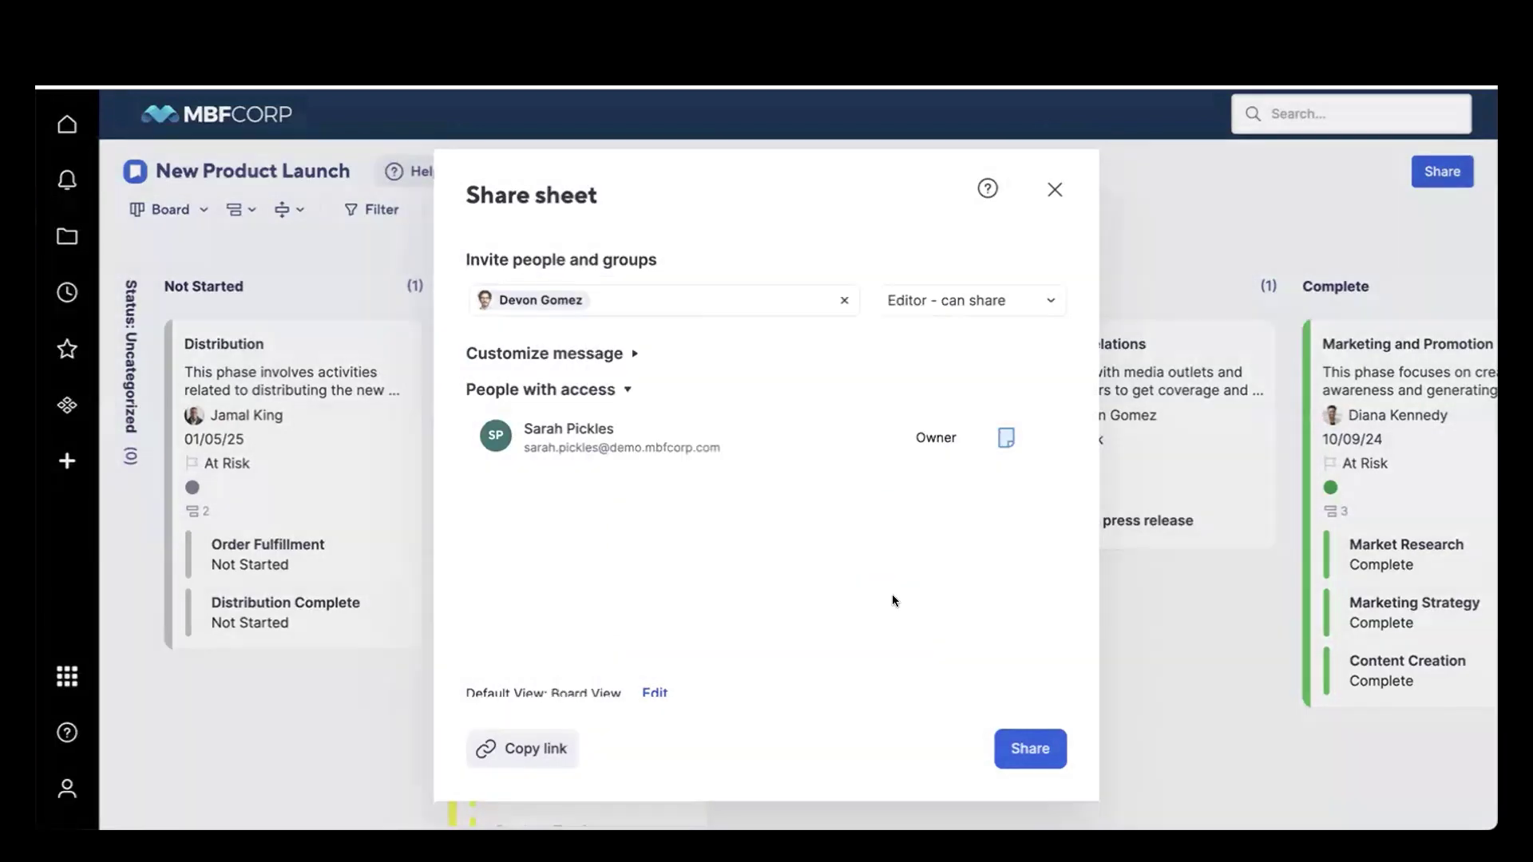
{"action": "left_click", "coordinate": [1034, 752]}
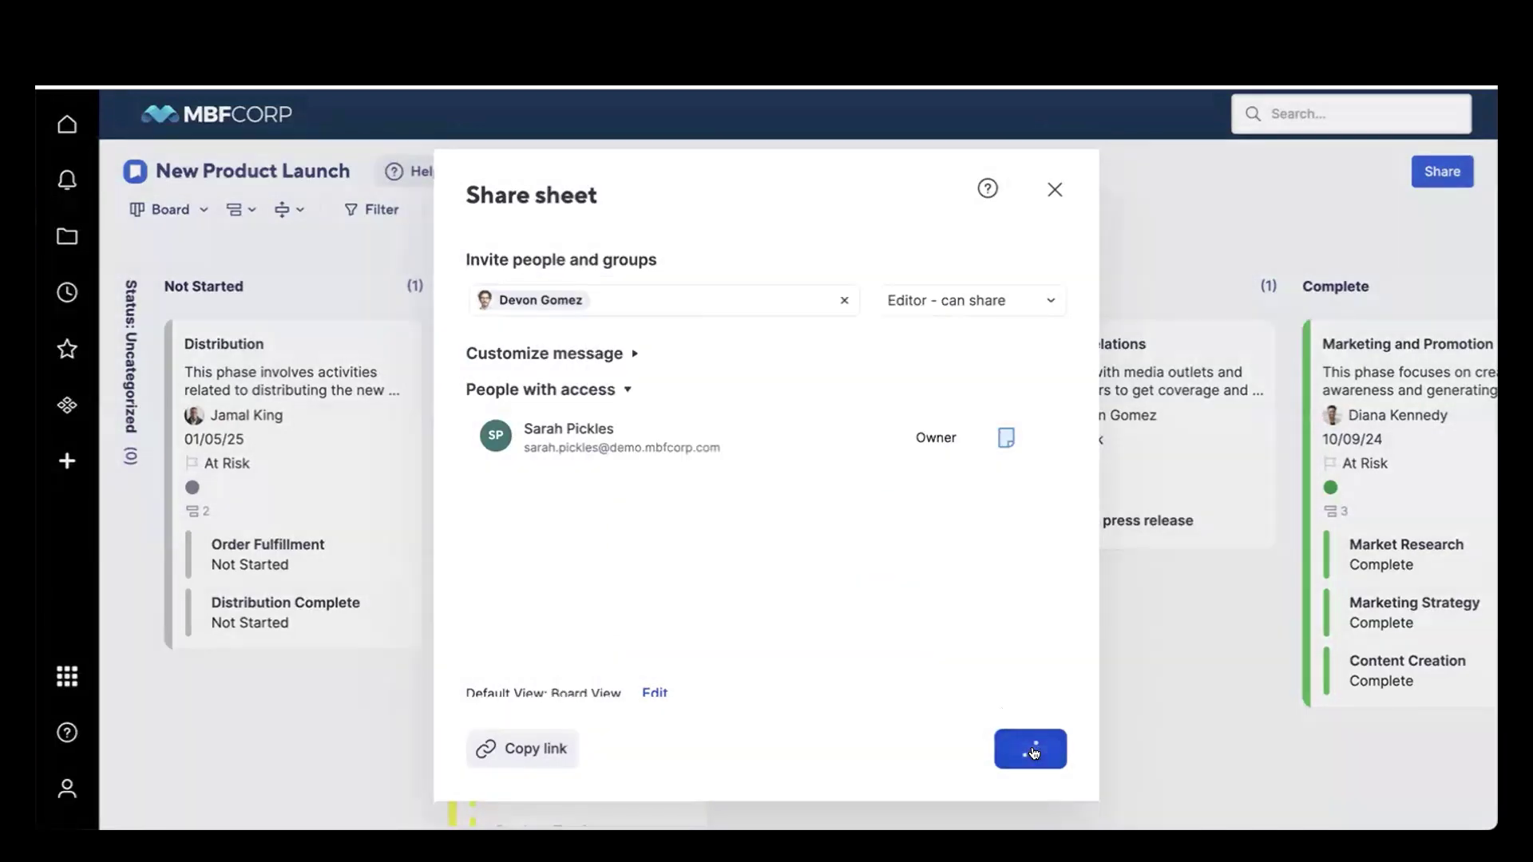
{"action": "left_click", "coordinate": [1129, 732]}
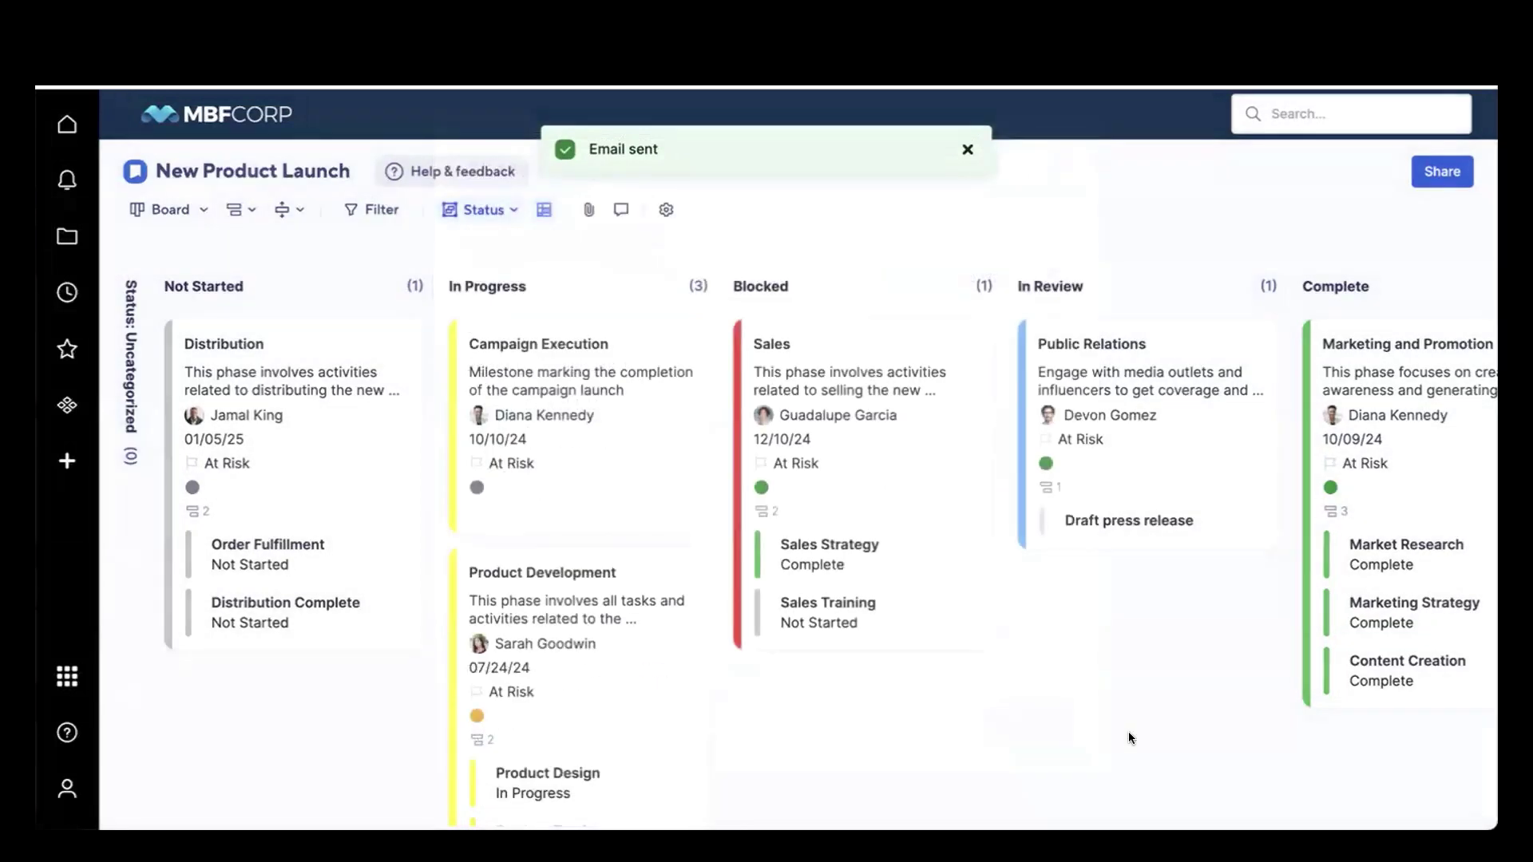